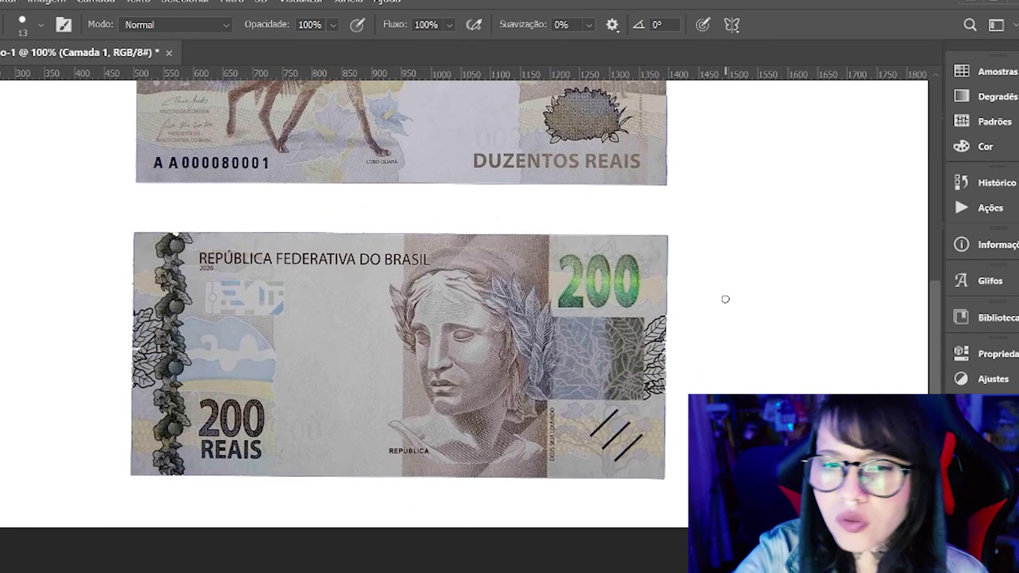
- Create a small square swatch beside the lower banknote, filled with a grey-violet tone sampled from the note's laurel area
{"action": "key", "text": "m"}
{"action": "left_click_drag", "start_coordinate": [695, 246], "coordinate": [752, 301]}
{"action": "key", "text": "i"}
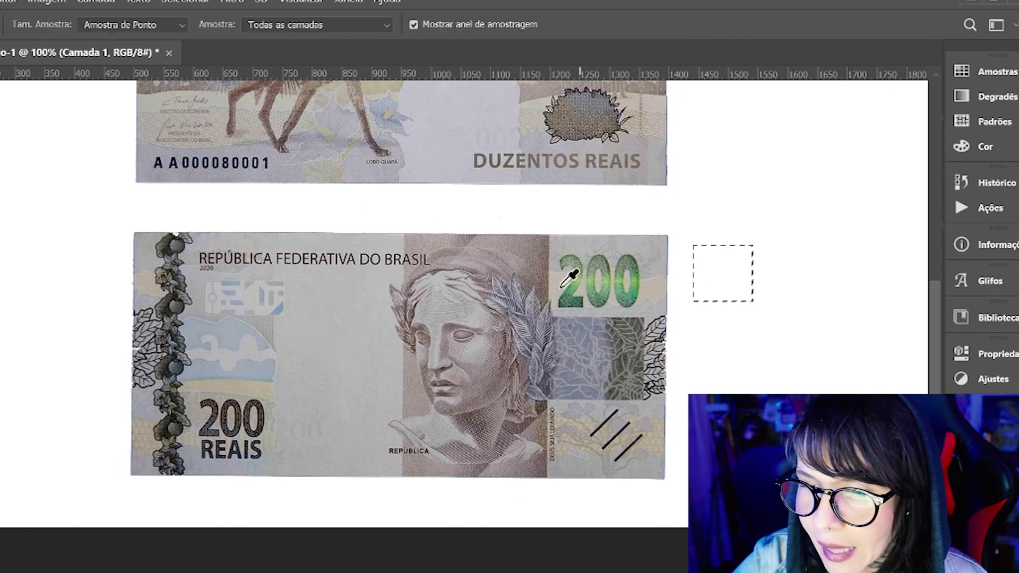
{"action": "left_click_drag", "start_coordinate": [526, 336], "coordinate": [529, 340]}
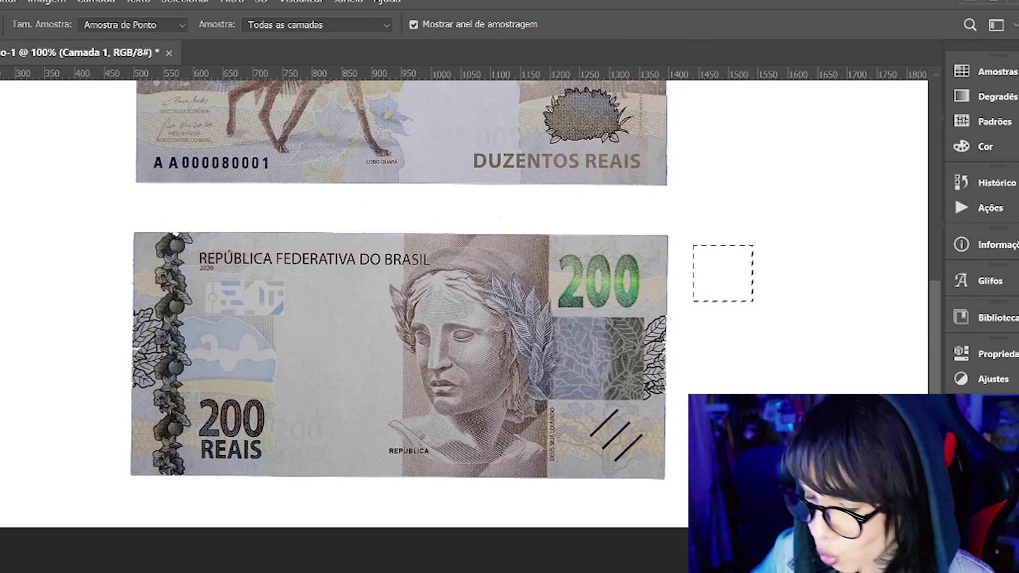
{"action": "key", "text": "alt+BackSpace"}
{"action": "key", "text": "ctrl+d"}
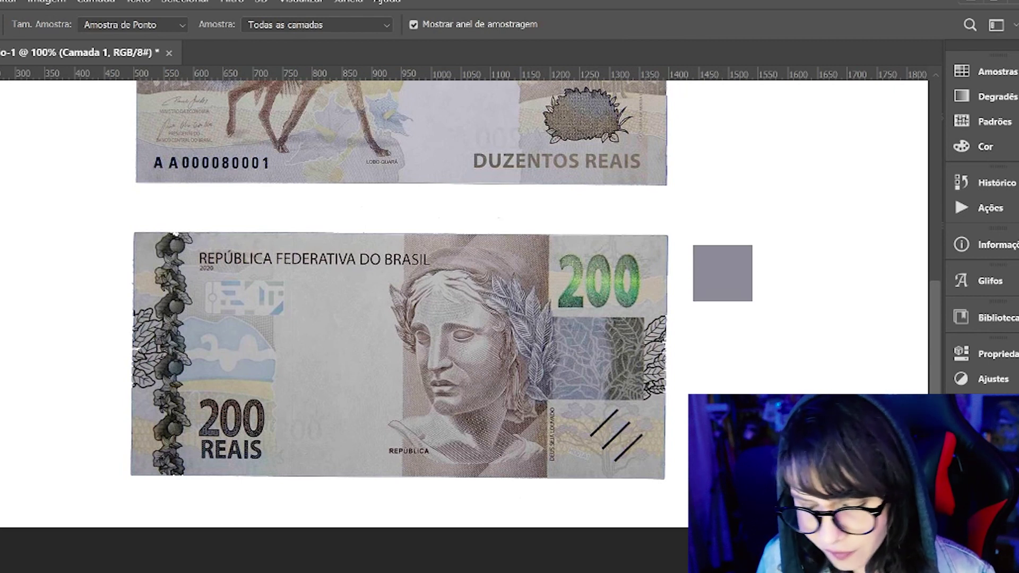
- Duplicate the swatch below the first one and fill the copy with a near-black tone sampled from the fruit strip
{"action": "key", "text": "ctrl+j"}
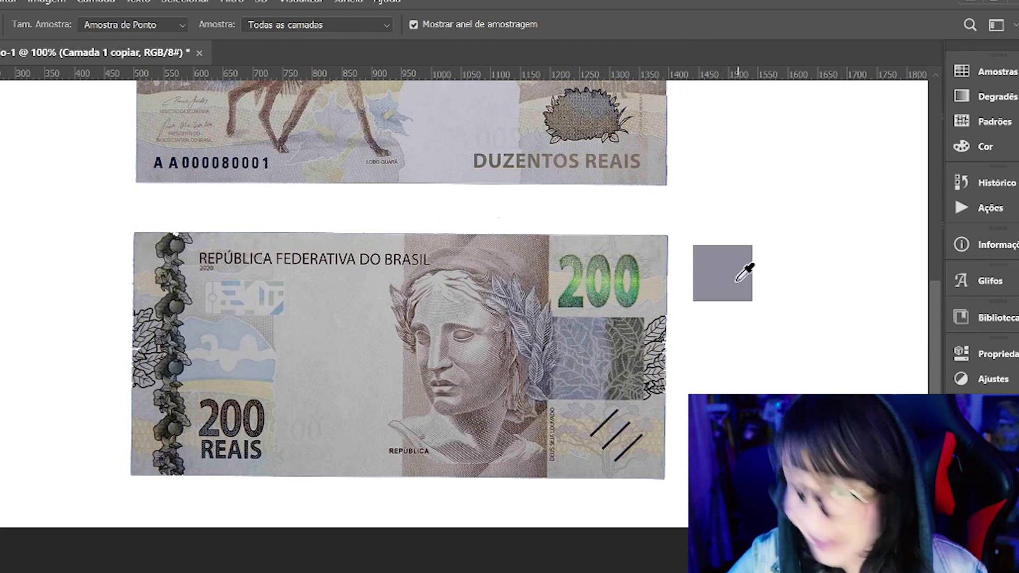
{"action": "key", "text": "v"}
{"action": "left_click_drag", "start_coordinate": [743, 293], "coordinate": [789, 286]}
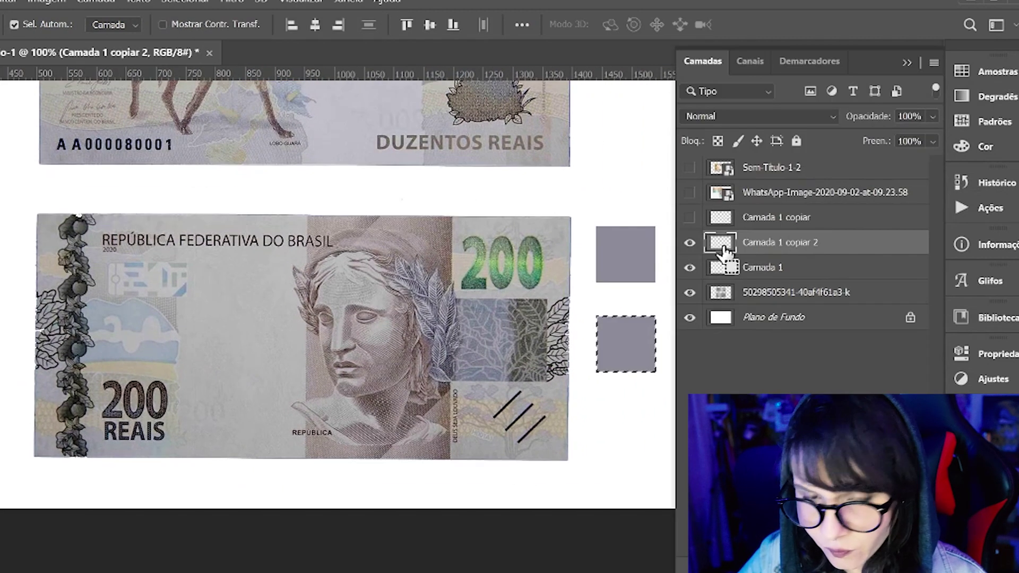
{"action": "key", "text": "i"}
{"action": "left_click", "coordinate": [77, 352]}
{"action": "left_click_drag", "start_coordinate": [78, 353], "coordinate": [72, 352]}
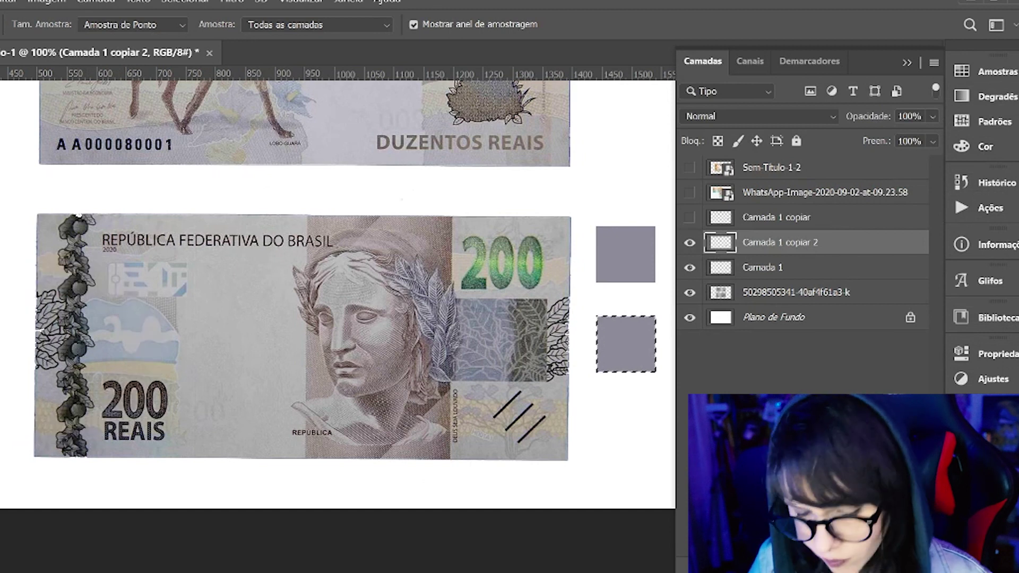
{"action": "key", "text": "alt+BackSpace"}
{"action": "key", "text": "ctrl+d"}
- Duplicate the dark swatch below to make a third swatch in a mauve-brown tone
{"action": "key", "text": "v"}
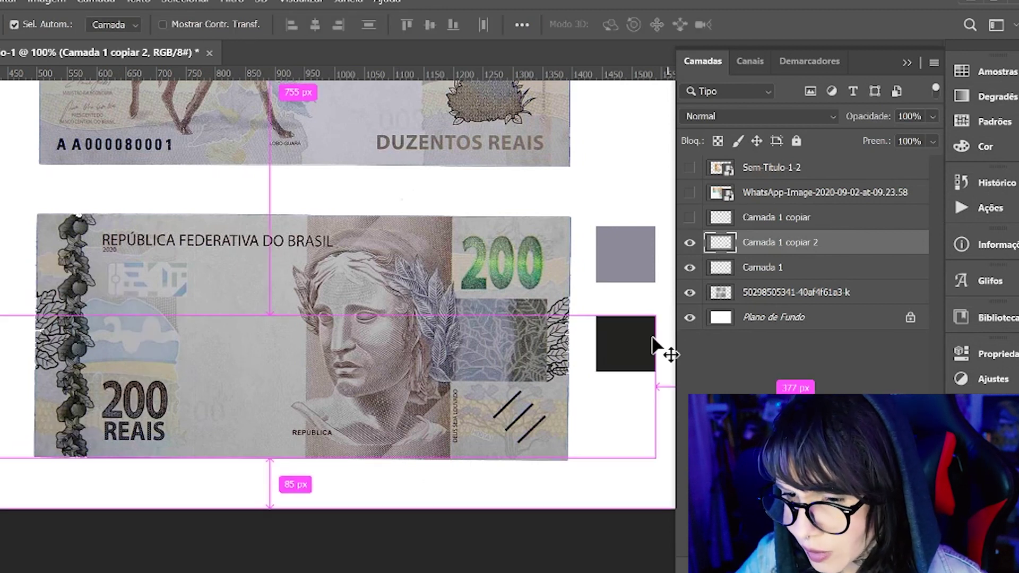
{"action": "left_click_drag", "start_coordinate": [648, 387], "coordinate": [642, 367]}
{"action": "key", "text": "ctrl+j"}
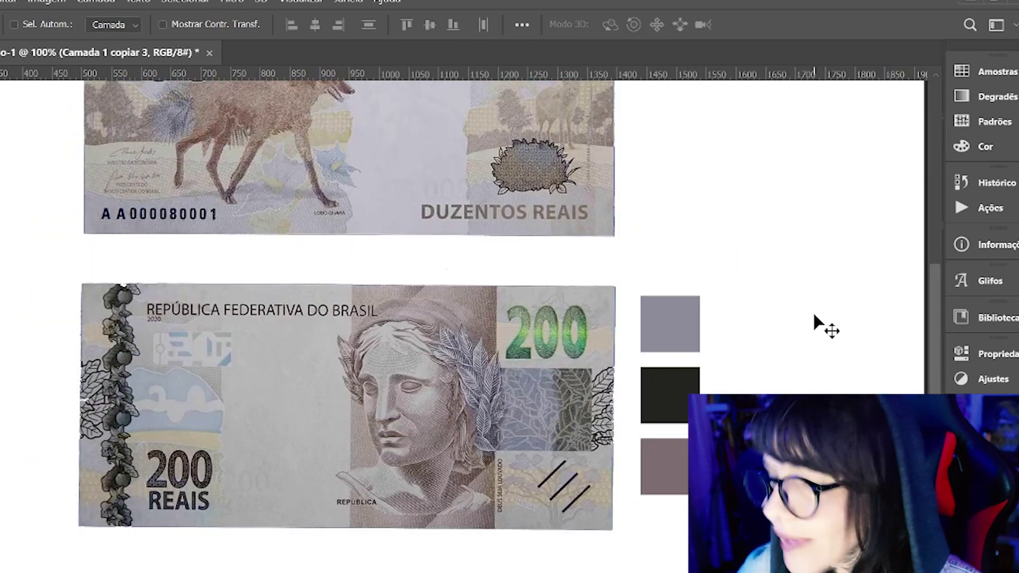
- Handwrite DESESPERO beside the first swatch and MORTE beside the dark swatch using an 11 px brush
{"action": "key", "text": "b"}
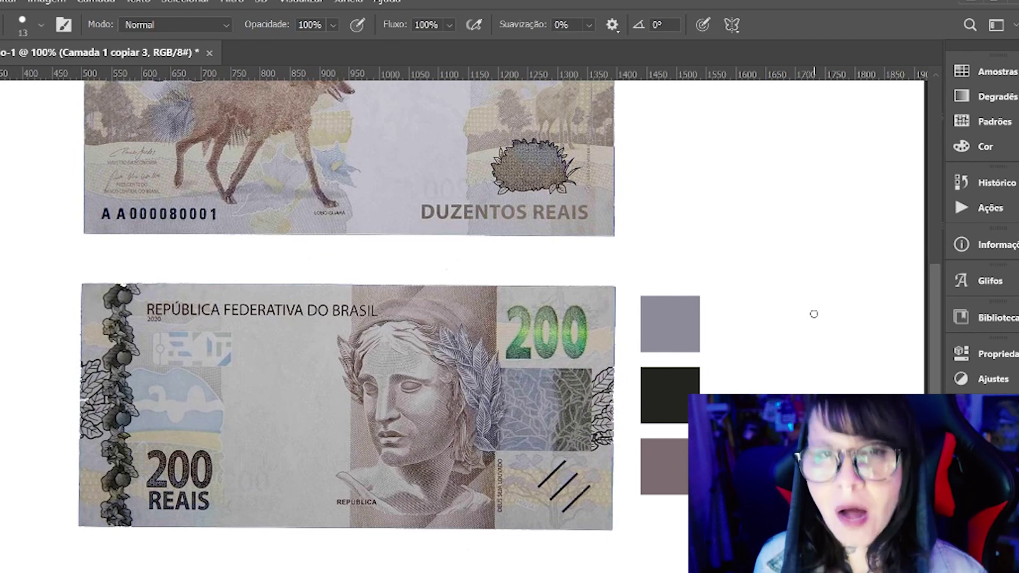
{"action": "left_click_drag", "start_coordinate": [813, 314], "coordinate": [739, 368]}
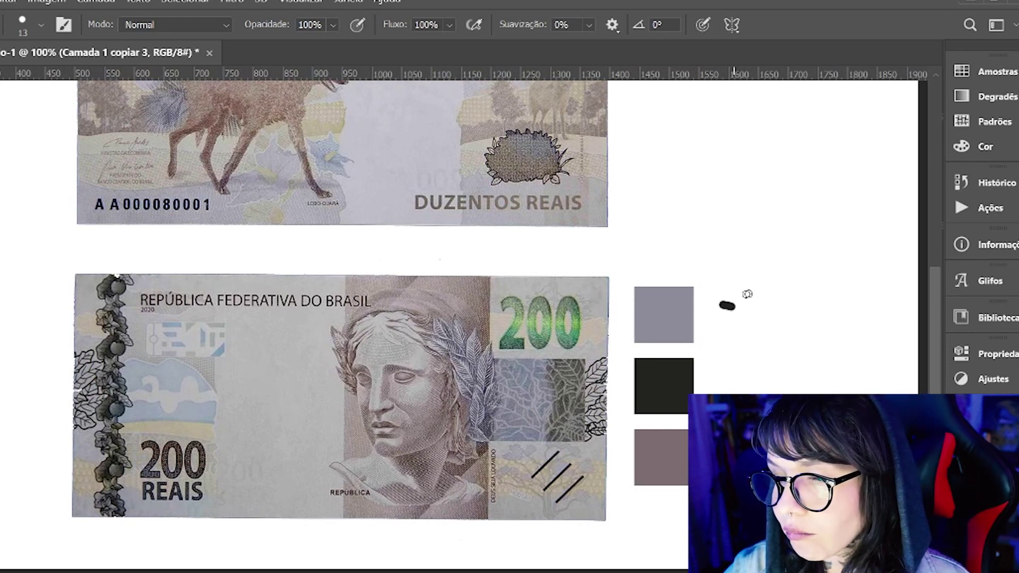
{"action": "right_click", "coordinate": [748, 300]}
{"action": "left_click", "coordinate": [682, 103]}
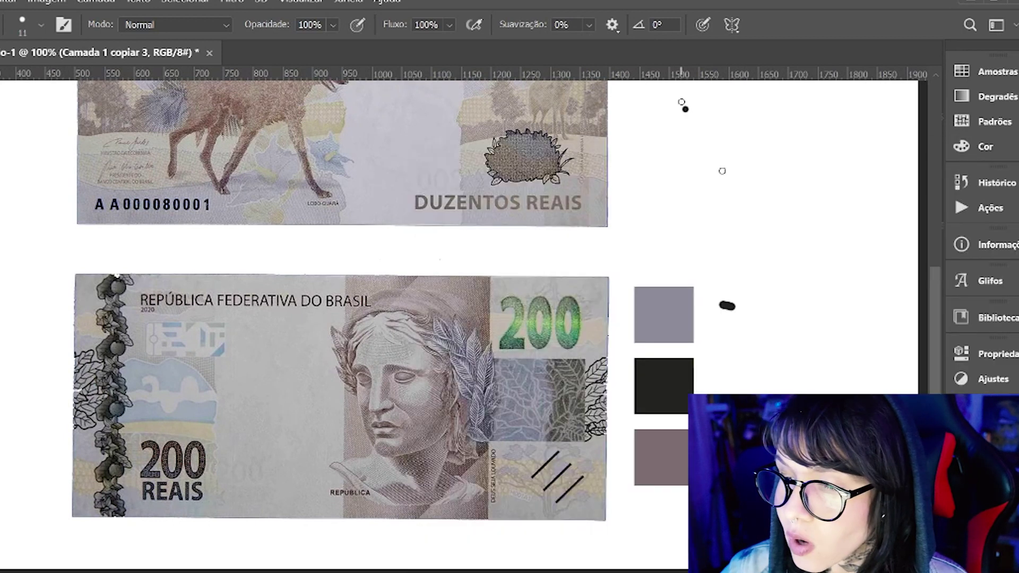
{"action": "key", "text": "ctrl+z"}
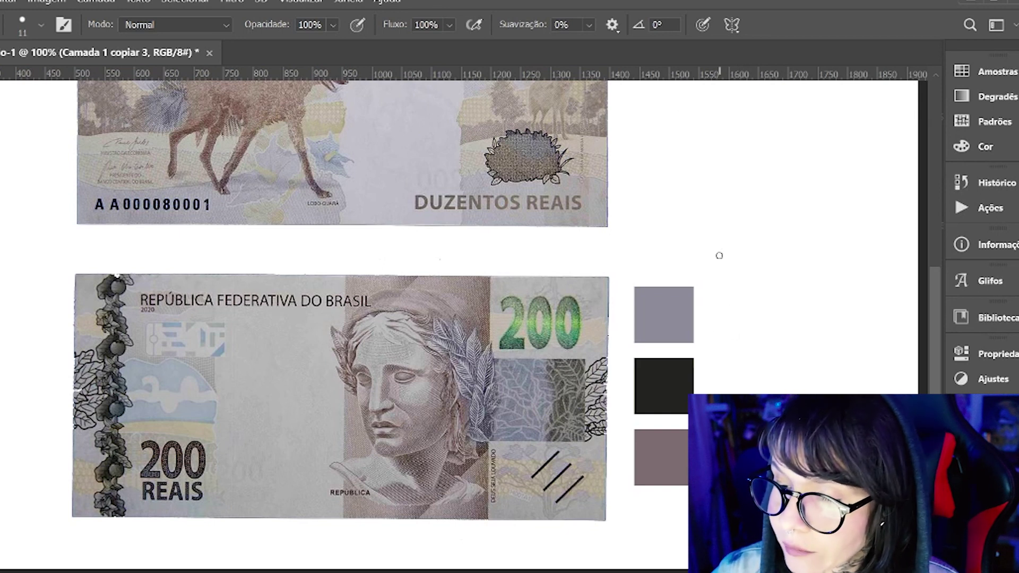
{"action": "mouse_move", "coordinate": [712, 300]}
{"action": "left_mouse_down"}
{"action": "mouse_move", "coordinate": [710, 329]}
{"action": "mouse_move", "coordinate": [780, 305]}
{"action": "mouse_move", "coordinate": [861, 322]}
{"action": "left_mouse_up"}
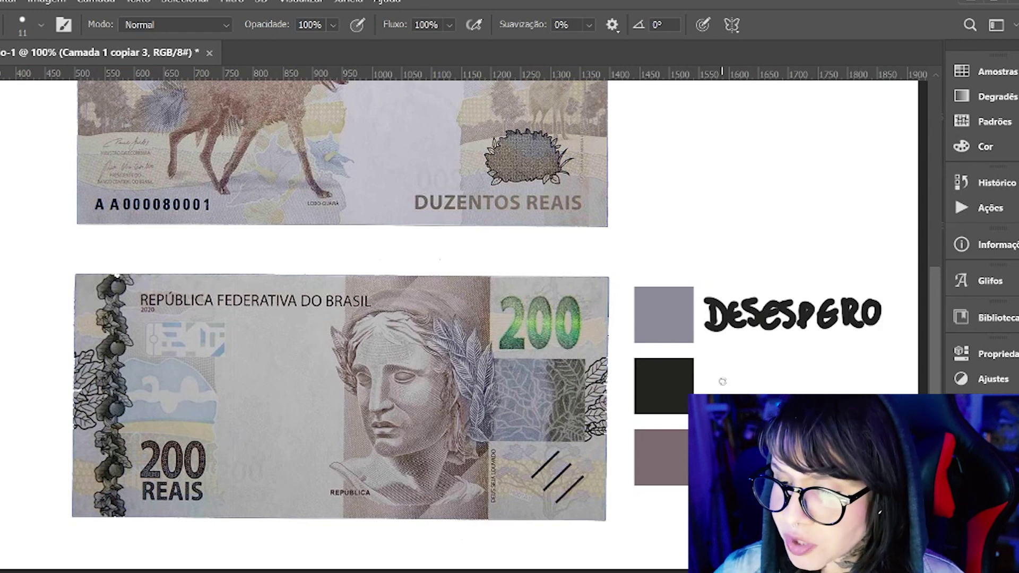
{"action": "mouse_move", "coordinate": [716, 395]}
{"action": "left_mouse_down"}
{"action": "mouse_move", "coordinate": [804, 374]}
{"action": "mouse_move", "coordinate": [795, 371]}
{"action": "mouse_move", "coordinate": [820, 385]}
{"action": "left_mouse_up"}
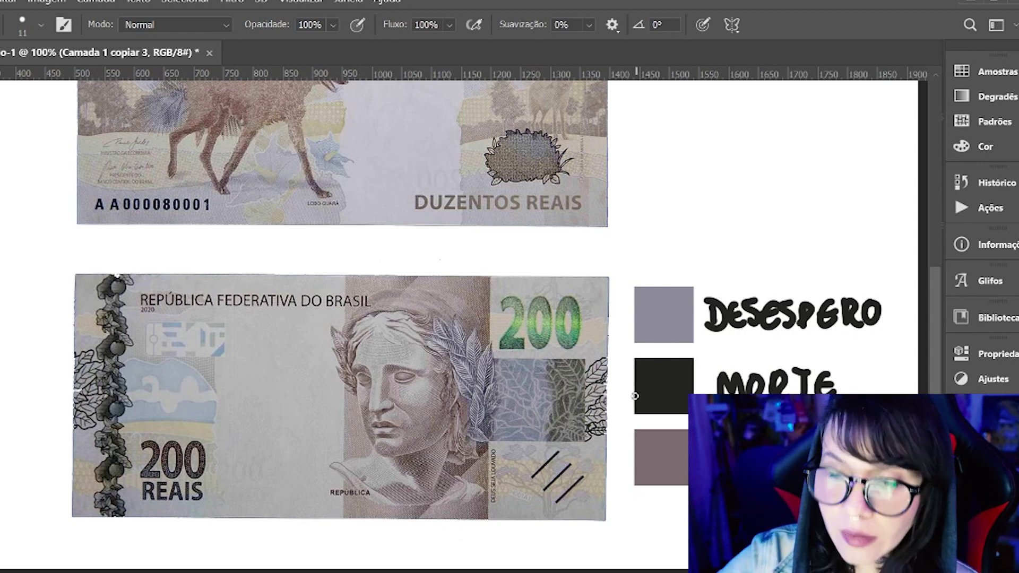
- Set the brush to 7 px and draw vertical height bars beside the dark 200 and the green 200 on the lower note
{"action": "right_click", "coordinate": [496, 337]}
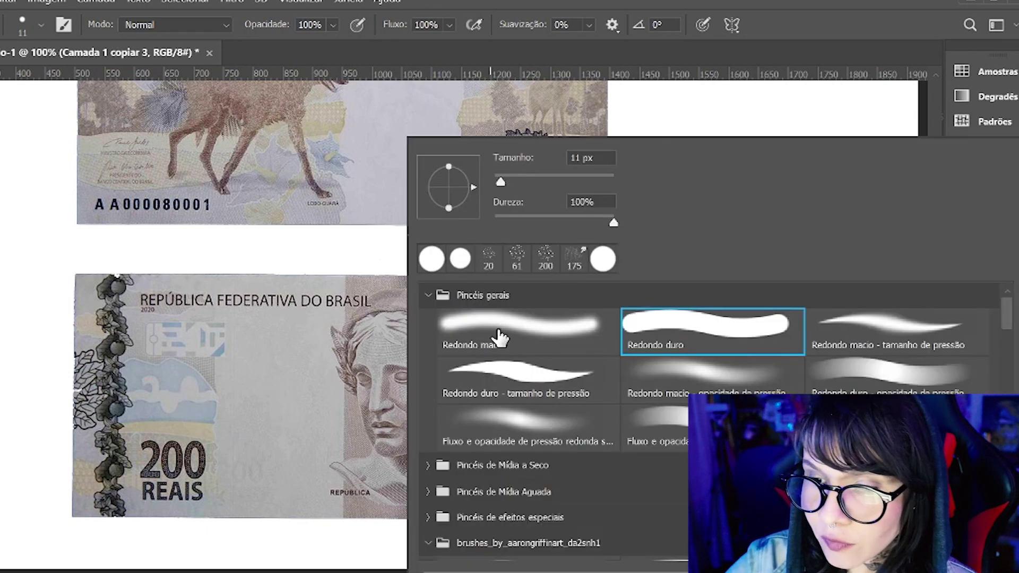
{"action": "left_click_drag", "start_coordinate": [498, 180], "coordinate": [494, 182]}
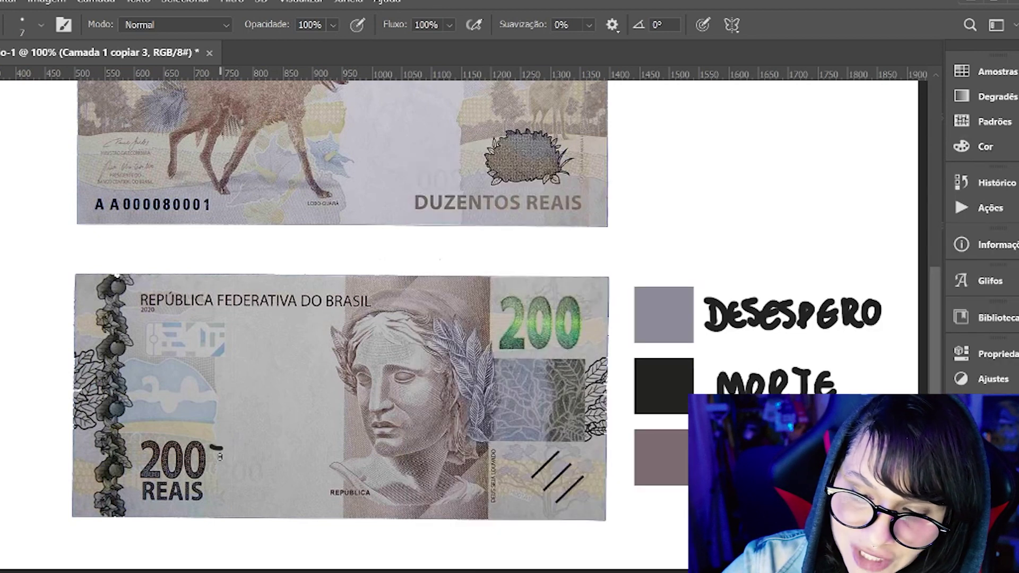
{"action": "key", "text": "Return"}
{"action": "left_click_drag", "start_coordinate": [212, 478], "coordinate": [216, 480]}
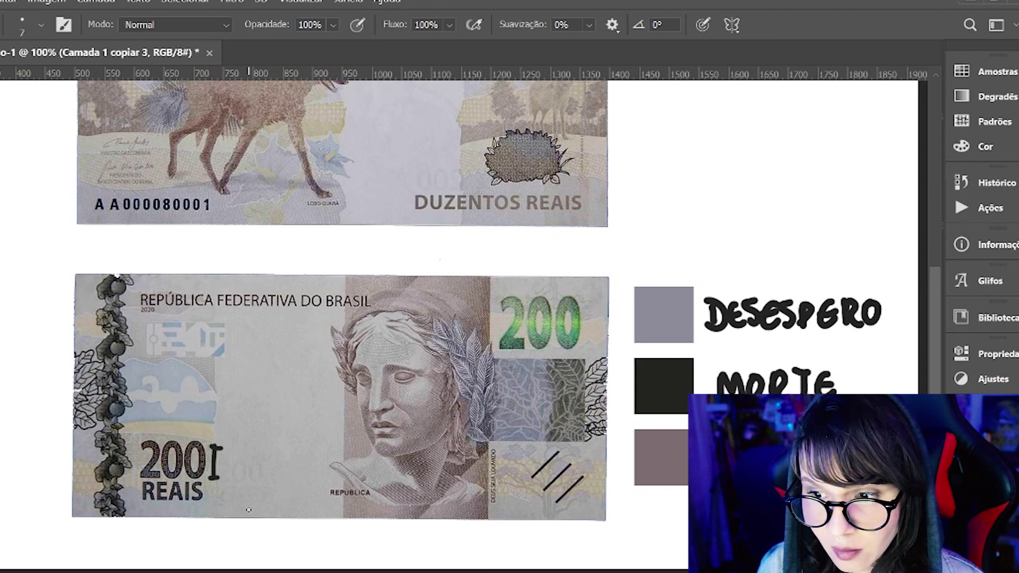
{"action": "mouse_move", "coordinate": [489, 299]}
{"action": "left_mouse_down"}
{"action": "mouse_move", "coordinate": [487, 348]}
{"action": "mouse_move", "coordinate": [498, 358]}
{"action": "mouse_move", "coordinate": [495, 348]}
{"action": "left_mouse_up"}
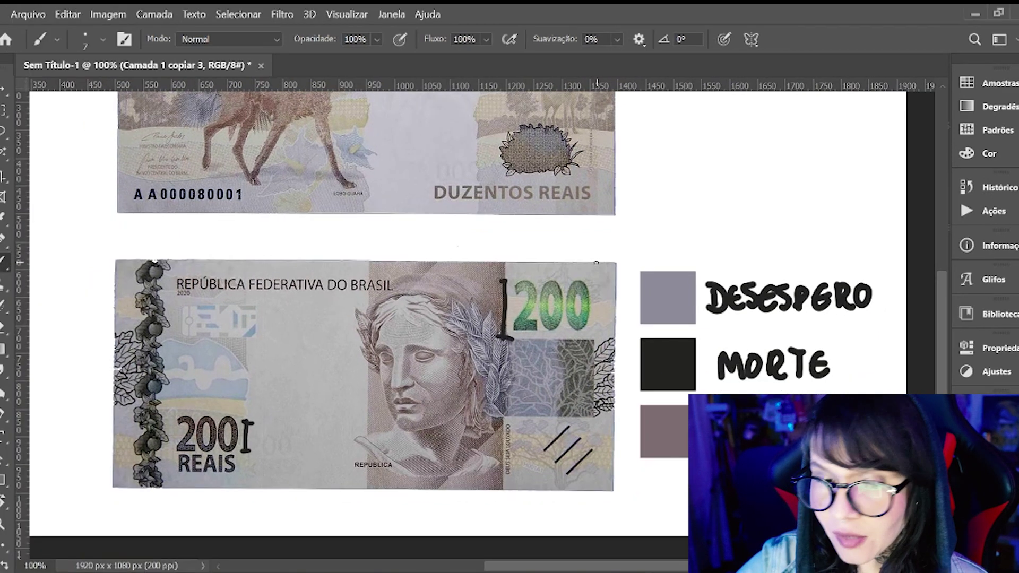
- Outline the fruit strip on the lower note and annotate it by hand with GUARANÁ?, LARANJA and FLOR?
{"action": "mouse_move", "coordinate": [136, 256]}
{"action": "left_mouse_down"}
{"action": "mouse_move", "coordinate": [122, 313]}
{"action": "mouse_move", "coordinate": [119, 432]}
{"action": "mouse_move", "coordinate": [130, 498]}
{"action": "mouse_move", "coordinate": [169, 452]}
{"action": "mouse_move", "coordinate": [171, 392]}
{"action": "mouse_move", "coordinate": [171, 261]}
{"action": "mouse_move", "coordinate": [134, 253]}
{"action": "left_mouse_up"}
{"action": "mouse_move", "coordinate": [207, 234]}
{"action": "left_mouse_down"}
{"action": "mouse_move", "coordinate": [230, 247]}
{"action": "mouse_move", "coordinate": [251, 234]}
{"action": "mouse_move", "coordinate": [269, 249]}
{"action": "mouse_move", "coordinate": [286, 237]}
{"action": "mouse_move", "coordinate": [272, 233]}
{"action": "mouse_move", "coordinate": [291, 249]}
{"action": "mouse_move", "coordinate": [291, 224]}
{"action": "mouse_move", "coordinate": [310, 242]}
{"action": "left_mouse_up"}
{"action": "left_click", "coordinate": [311, 249]}
{"action": "mouse_move", "coordinate": [132, 264]}
{"action": "left_mouse_down"}
{"action": "mouse_move", "coordinate": [89, 232]}
{"action": "mouse_move", "coordinate": [52, 231]}
{"action": "mouse_move", "coordinate": [62, 200]}
{"action": "left_mouse_up"}
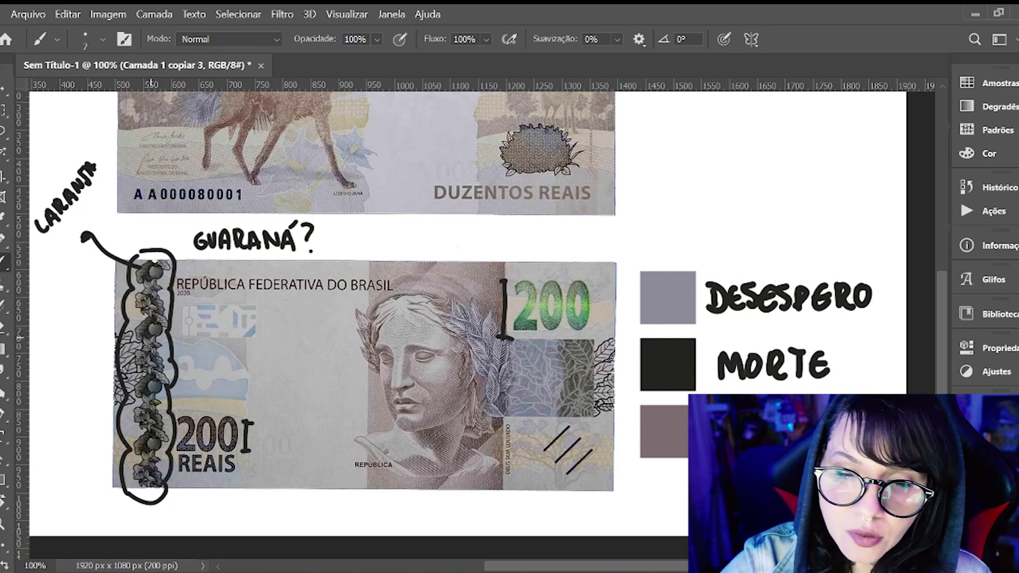
{"action": "mouse_move", "coordinate": [135, 364]}
{"action": "left_mouse_down"}
{"action": "mouse_move", "coordinate": [53, 331]}
{"action": "mouse_move", "coordinate": [69, 324]}
{"action": "mouse_move", "coordinate": [76, 285]}
{"action": "mouse_move", "coordinate": [88, 294]}
{"action": "left_mouse_up"}
{"action": "left_click", "coordinate": [95, 297]}
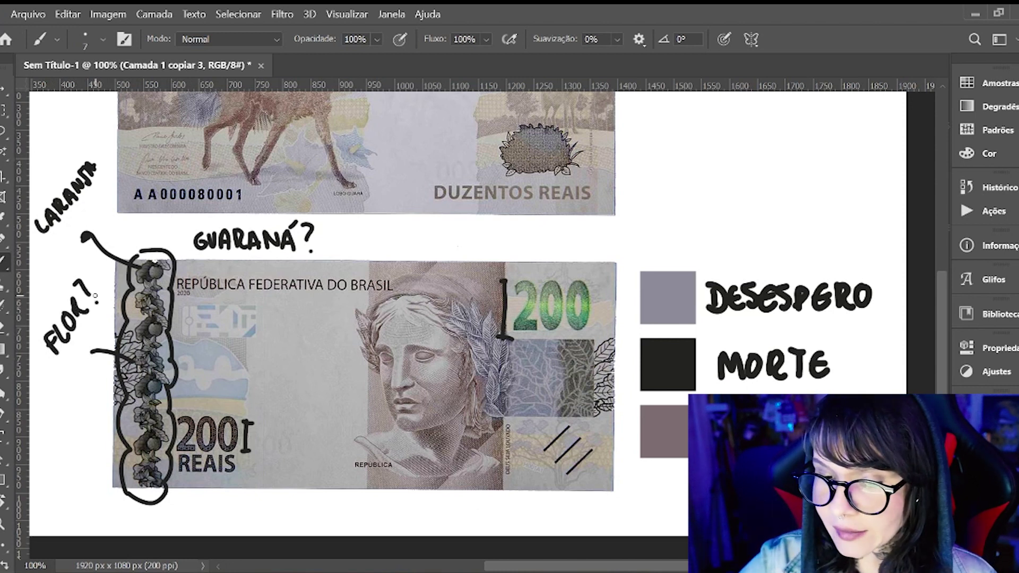
- Draw a height bar beside the wolf on the upper note and label the animal with arrows to EMPALHADO! and SECO
{"action": "left_click_drag", "start_coordinate": [568, 268], "coordinate": [598, 416]}
{"action": "left_click_drag", "start_coordinate": [625, 324], "coordinate": [611, 381]}
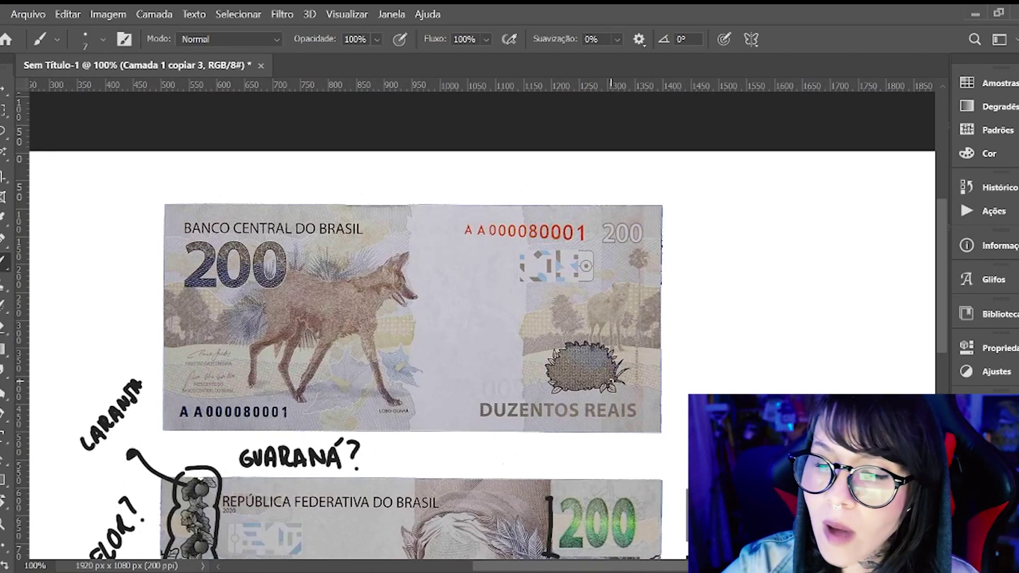
{"action": "left_click_drag", "start_coordinate": [425, 255], "coordinate": [427, 409]}
{"action": "mouse_move", "coordinate": [414, 244]}
{"action": "left_mouse_down"}
{"action": "mouse_move", "coordinate": [411, 197]}
{"action": "mouse_move", "coordinate": [430, 174]}
{"action": "mouse_move", "coordinate": [454, 191]}
{"action": "mouse_move", "coordinate": [485, 172]}
{"action": "mouse_move", "coordinate": [508, 184]}
{"action": "mouse_move", "coordinate": [508, 167]}
{"action": "mouse_move", "coordinate": [566, 164]}
{"action": "left_mouse_up"}
{"action": "left_click_drag", "start_coordinate": [579, 162], "coordinate": [580, 175]}
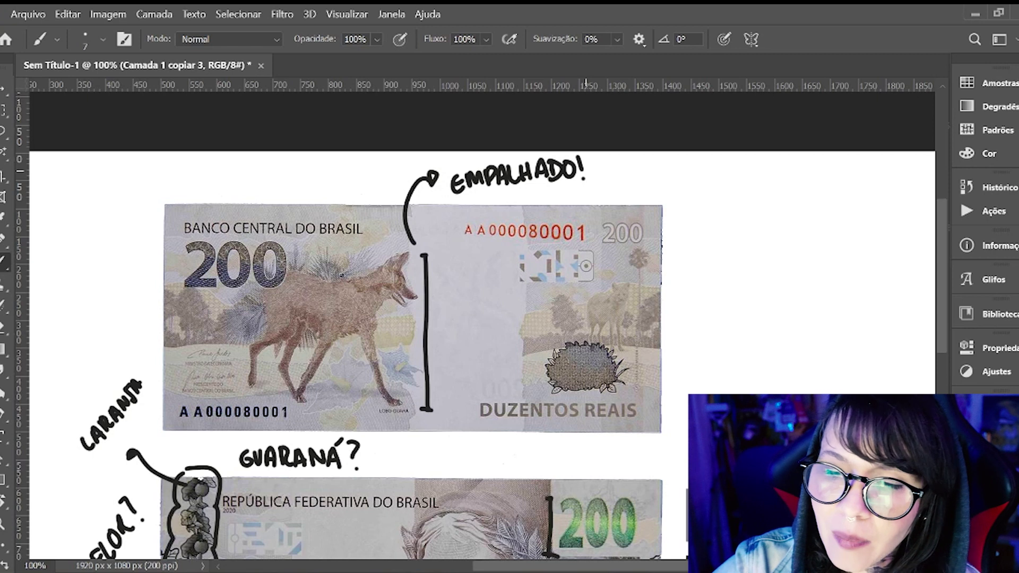
{"action": "mouse_move", "coordinate": [350, 281]}
{"action": "left_mouse_down"}
{"action": "mouse_move", "coordinate": [345, 187]}
{"action": "mouse_move", "coordinate": [330, 181]}
{"action": "mouse_move", "coordinate": [368, 179]}
{"action": "left_mouse_up"}
{"action": "mouse_move", "coordinate": [378, 168]}
{"action": "left_mouse_down"}
{"action": "mouse_move", "coordinate": [373, 186]}
{"action": "mouse_move", "coordinate": [385, 169]}
{"action": "left_mouse_up"}
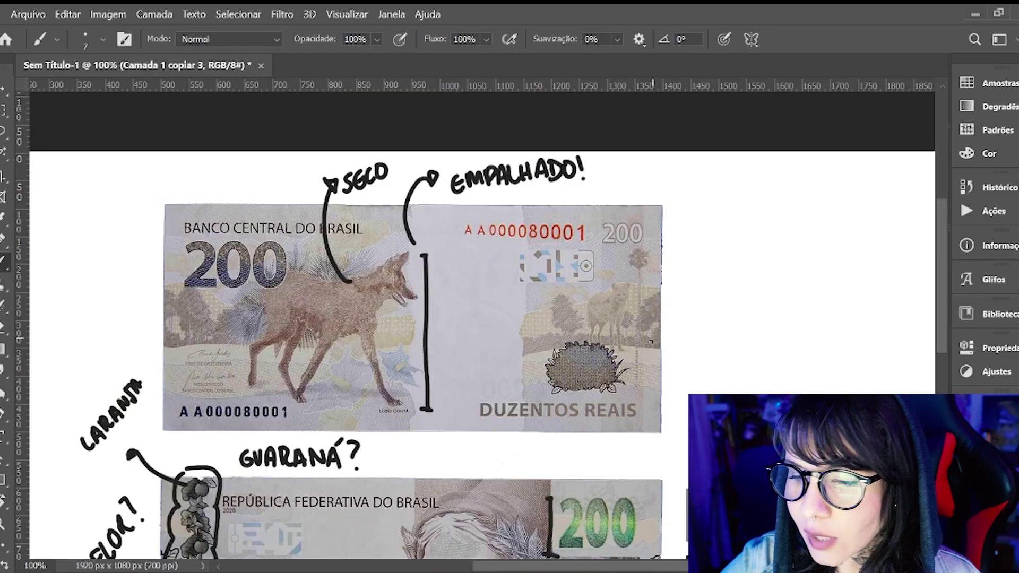
- Draw a cloud outline around the shrub on the upper note and point a small arrow at its leaves with a 1 px brush
{"action": "mouse_move", "coordinate": [643, 354]}
{"action": "left_mouse_down"}
{"action": "mouse_move", "coordinate": [538, 334]}
{"action": "mouse_move", "coordinate": [594, 395]}
{"action": "mouse_move", "coordinate": [643, 350]}
{"action": "left_mouse_up"}
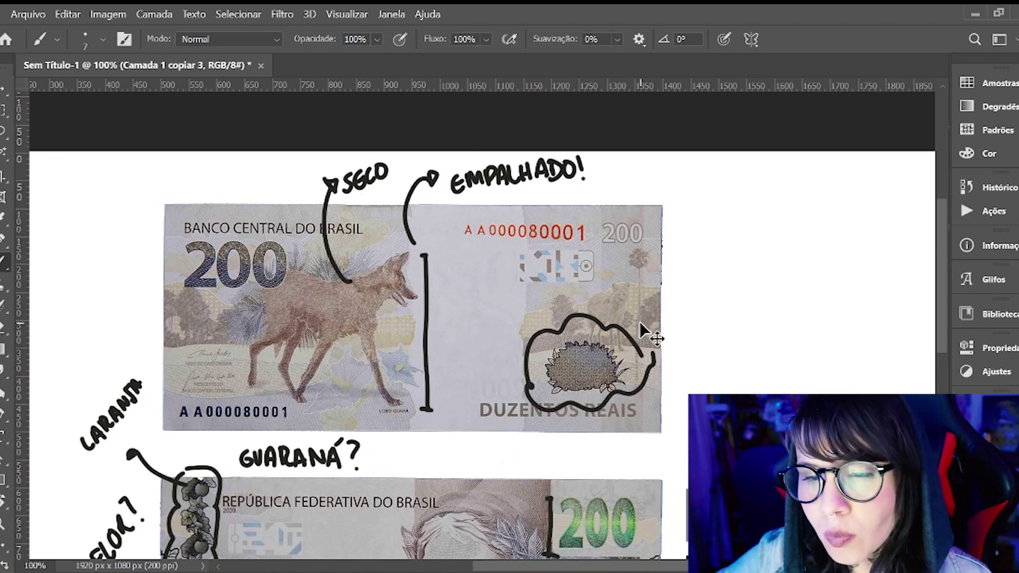
{"action": "key", "text": "ctrl+plus"}
{"action": "right_click", "coordinate": [400, 248]}
{"action": "left_click_drag", "start_coordinate": [496, 186], "coordinate": [487, 186]}
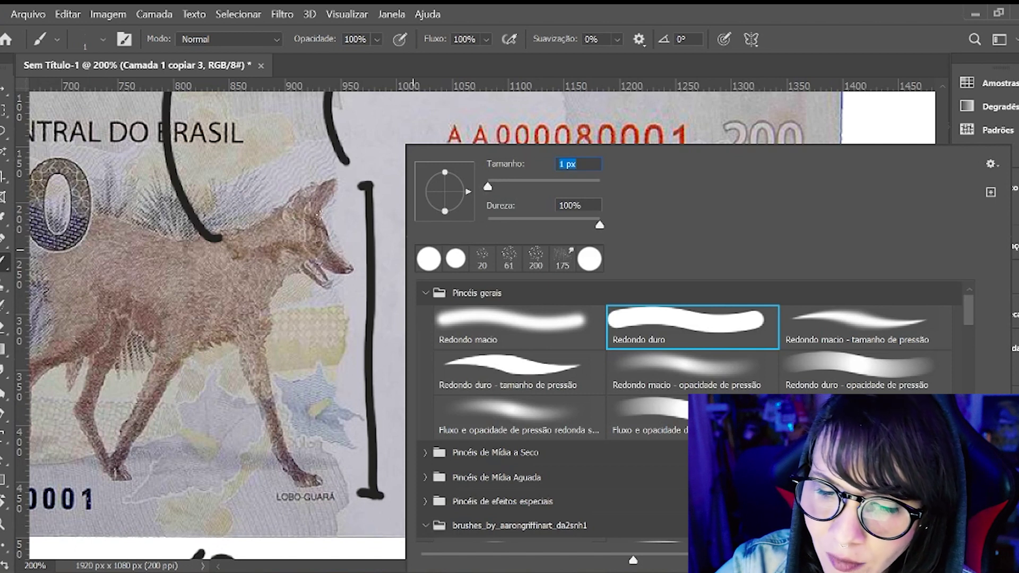
{"action": "key", "text": "Return"}
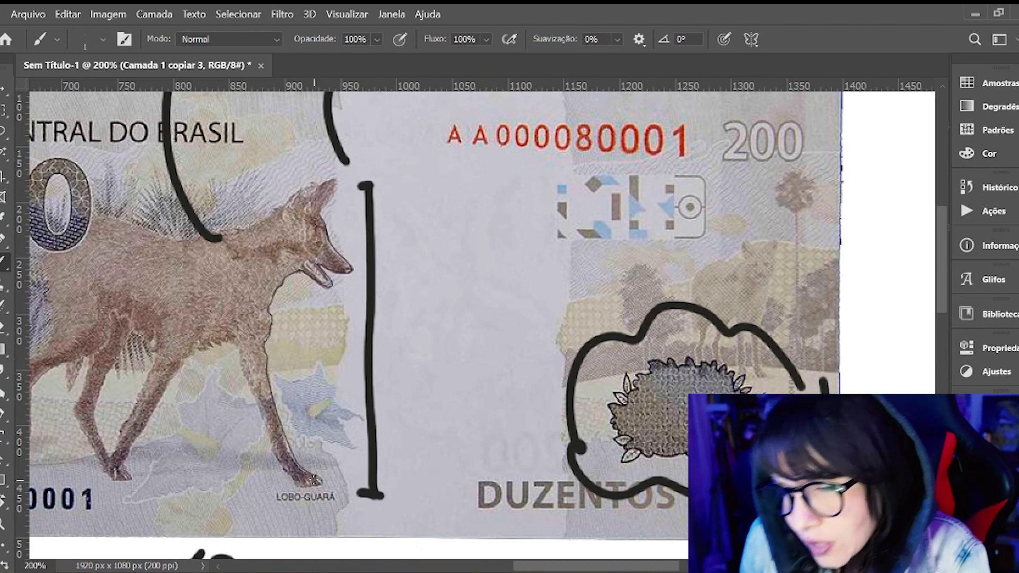
{"action": "mouse_move", "coordinate": [384, 328]}
{"action": "left_mouse_down"}
{"action": "mouse_move", "coordinate": [637, 334]}
{"action": "mouse_move", "coordinate": [603, 341]}
{"action": "left_mouse_up"}
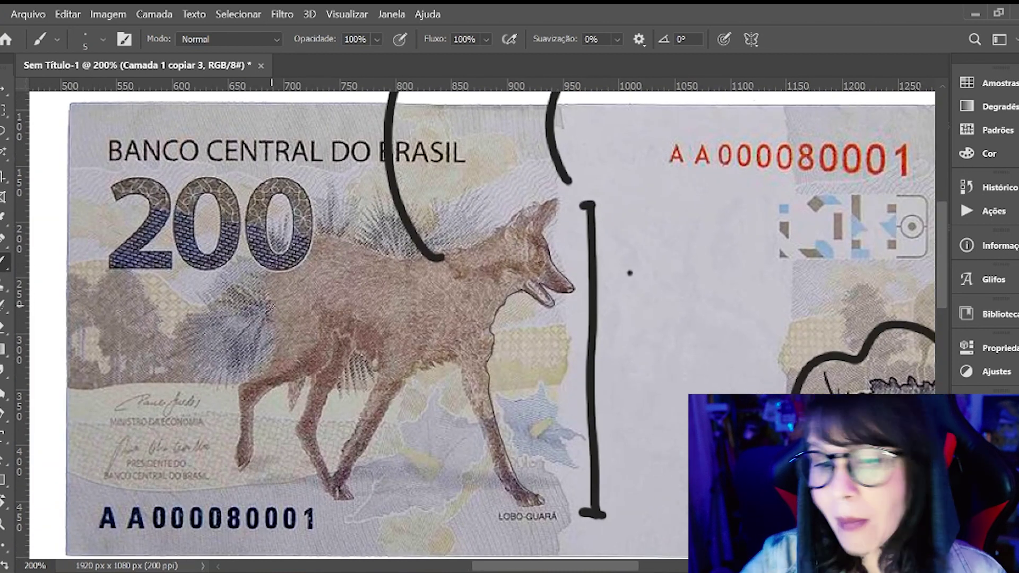
- Circle the wolf's tail and box the red serial number, adding an arrow to a handwritten AA00 followed by four larger zeros
{"action": "mouse_move", "coordinate": [250, 265]}
{"action": "left_mouse_down"}
{"action": "mouse_move", "coordinate": [334, 340]}
{"action": "mouse_move", "coordinate": [204, 271]}
{"action": "left_mouse_up"}
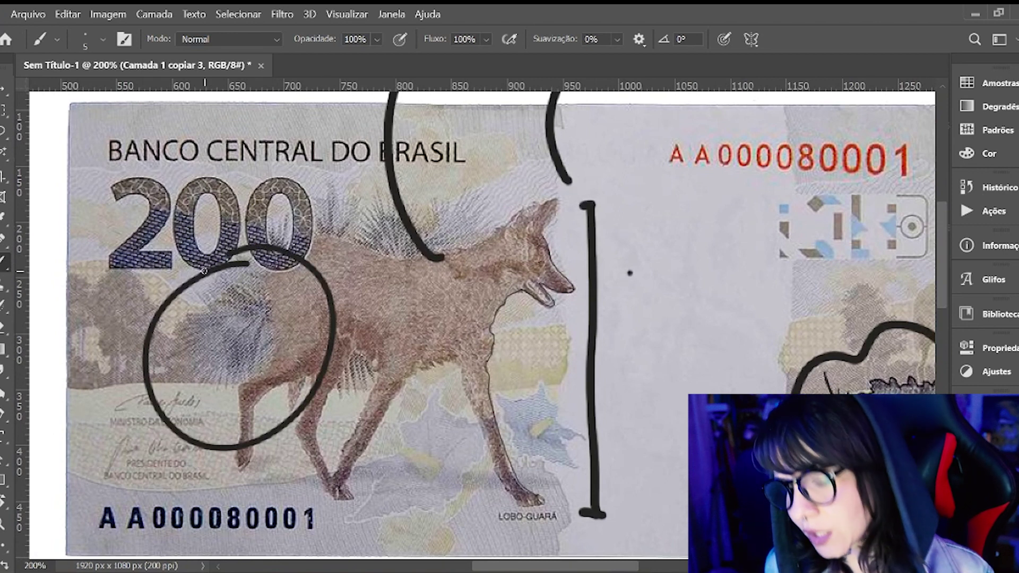
{"action": "key", "text": "ctrl+minus"}
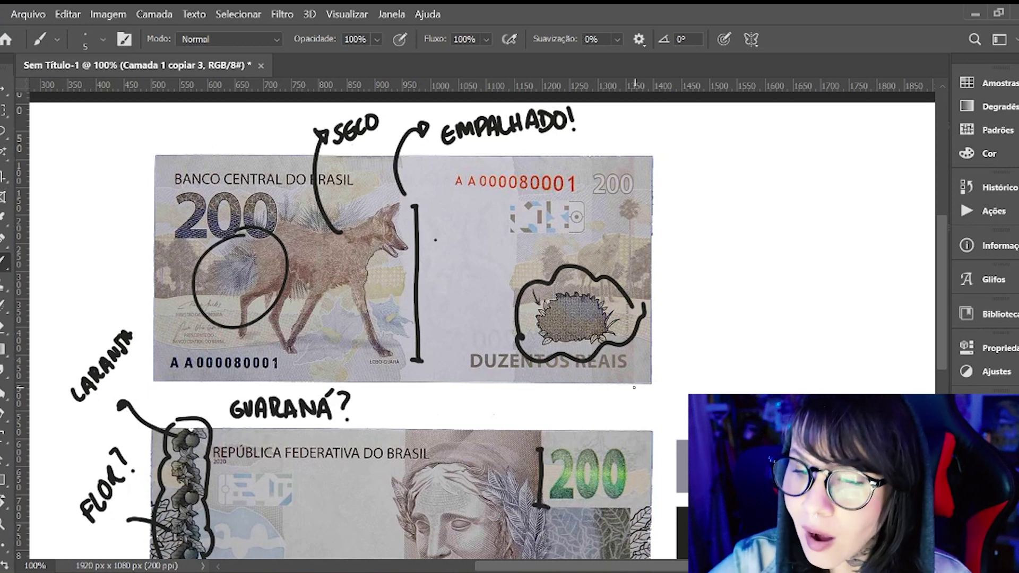
{"action": "mouse_move", "coordinate": [443, 164]}
{"action": "left_mouse_down"}
{"action": "mouse_move", "coordinate": [443, 197]}
{"action": "mouse_move", "coordinate": [578, 211]}
{"action": "mouse_move", "coordinate": [585, 154]}
{"action": "mouse_move", "coordinate": [550, 153]}
{"action": "mouse_move", "coordinate": [619, 143]}
{"action": "mouse_move", "coordinate": [616, 151]}
{"action": "left_mouse_up"}
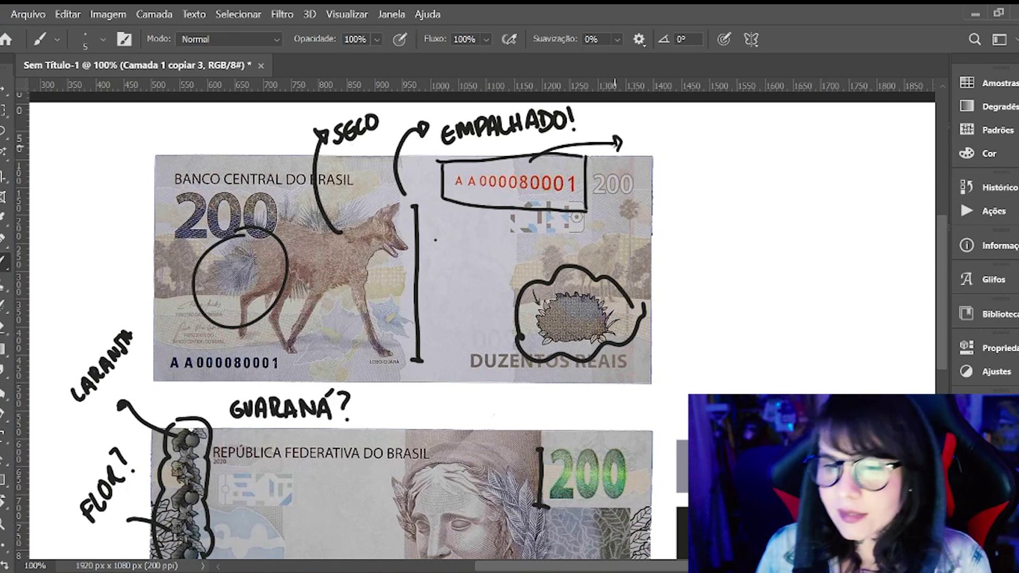
{"action": "mouse_move", "coordinate": [639, 147]}
{"action": "left_mouse_down"}
{"action": "mouse_move", "coordinate": [660, 142]}
{"action": "mouse_move", "coordinate": [664, 129]}
{"action": "mouse_move", "coordinate": [681, 143]}
{"action": "mouse_move", "coordinate": [742, 113]}
{"action": "left_mouse_up"}
{"action": "left_click_drag", "start_coordinate": [762, 113], "coordinate": [760, 122]}
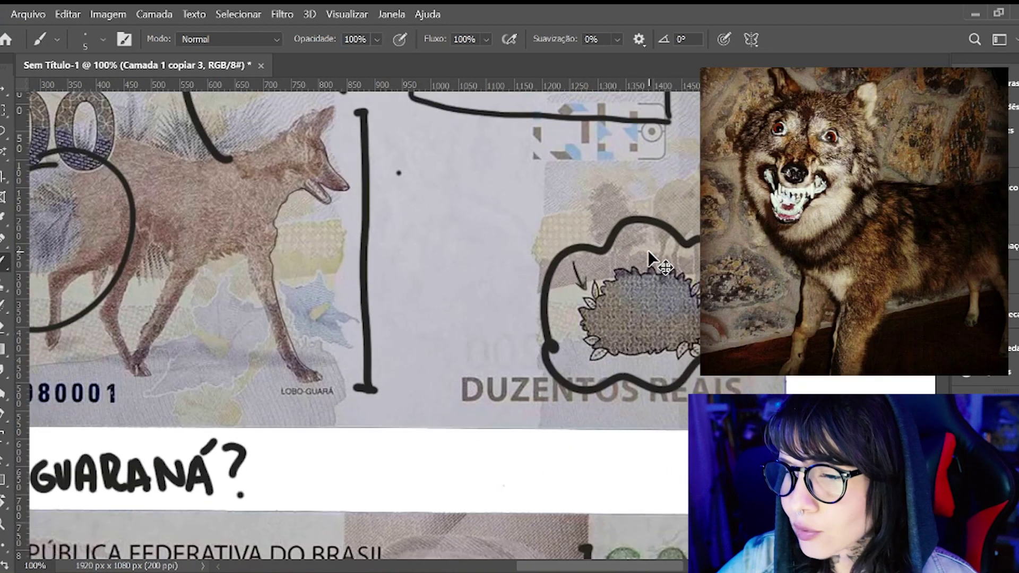
- Mark the faint background scene on the upper note with an arrow leading off the note's edge
{"action": "scroll", "coordinate": [652, 260], "scroll_direction": "up", "scroll_amount": 3}
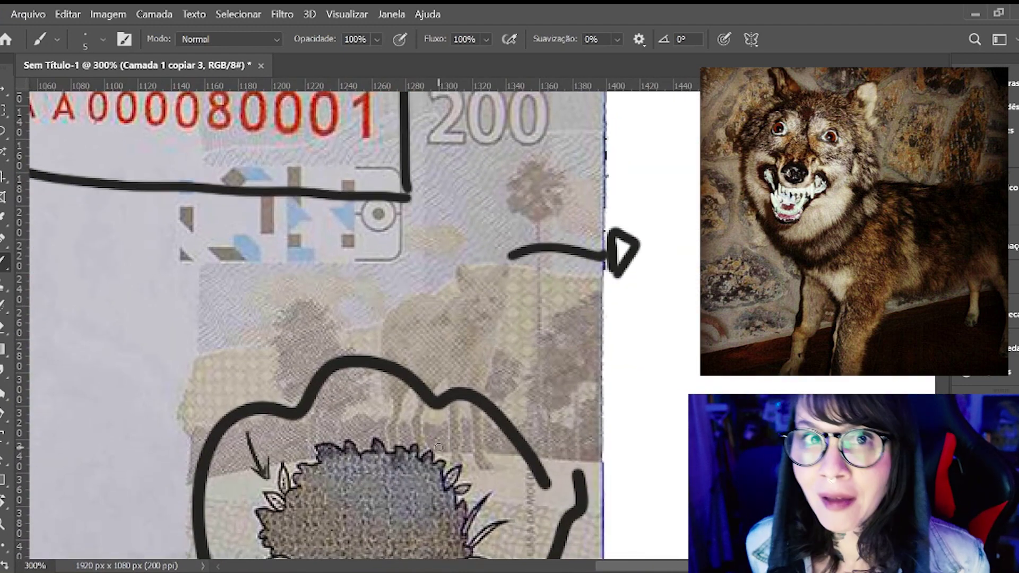
{"action": "scroll", "coordinate": [439, 447], "scroll_direction": "down", "scroll_amount": 1}
{"action": "key", "text": "ctrl+minus"}
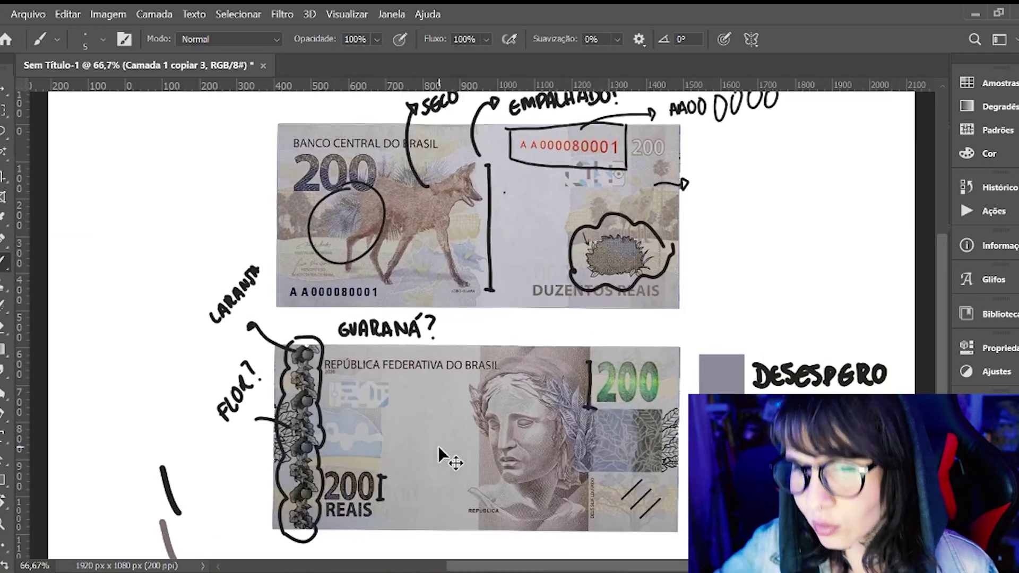
{"action": "key", "text": "ctrl+plus"}
{"action": "left_click_drag", "start_coordinate": [743, 237], "coordinate": [709, 310]}
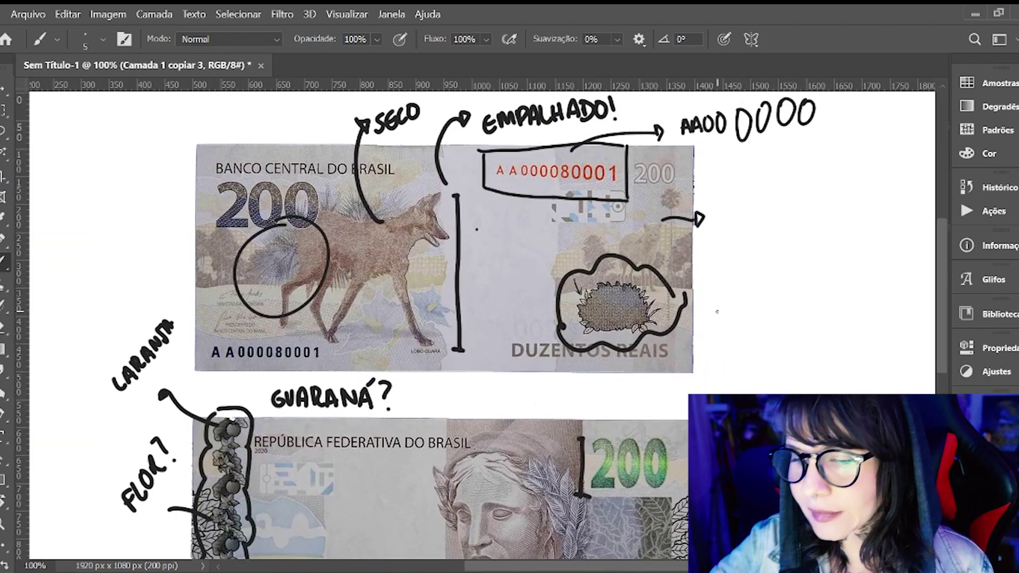
{"action": "left_click_drag", "start_coordinate": [717, 312], "coordinate": [685, 260]}
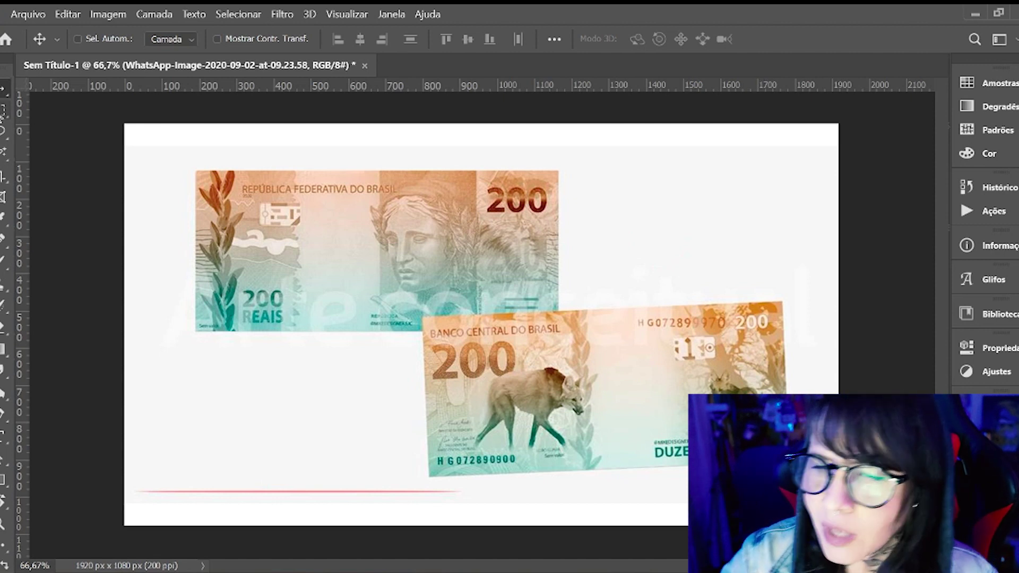
- Add a square dark red swatch beside the upper note, using the colour of its large 200
{"action": "left_click", "coordinate": [4, 111]}
{"action": "left_click_drag", "start_coordinate": [582, 178], "coordinate": [628, 220]}
{"action": "key", "text": "i"}
{"action": "key", "text": "alt+BackSpace"}
{"action": "key", "text": "ctrl+d"}
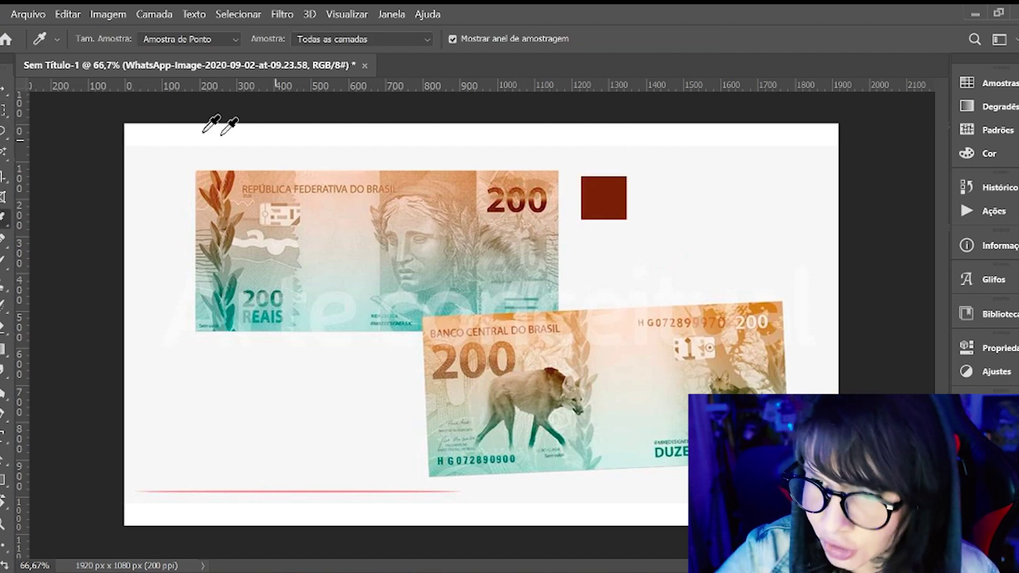
- Add a second square swatch beside the dark red one, filled with a peach tone sampled from the upper note
{"action": "key", "text": "m"}
{"action": "left_click_drag", "start_coordinate": [637, 177], "coordinate": [682, 221]}
{"action": "key", "text": "i"}
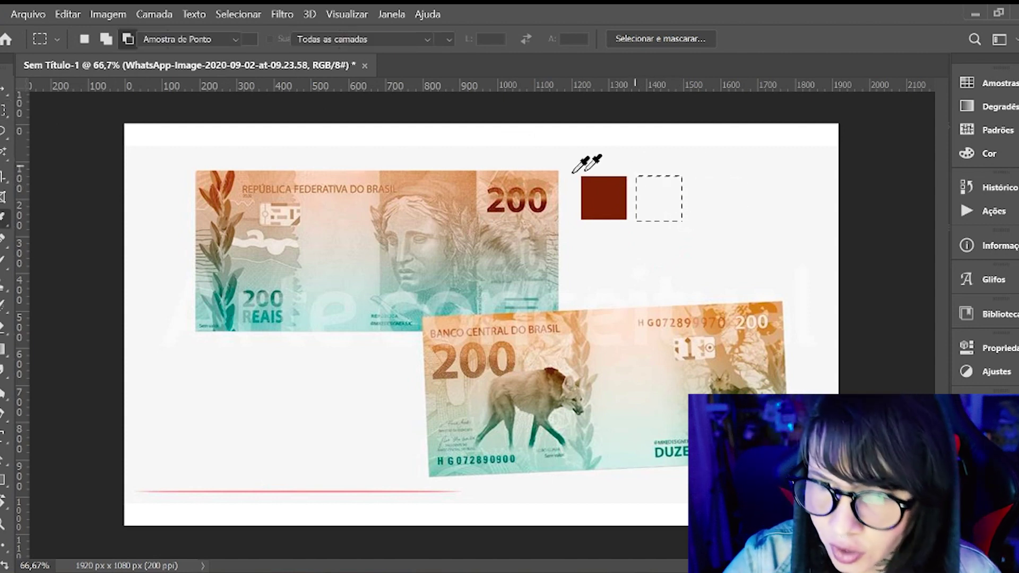
{"action": "left_click", "coordinate": [402, 187]}
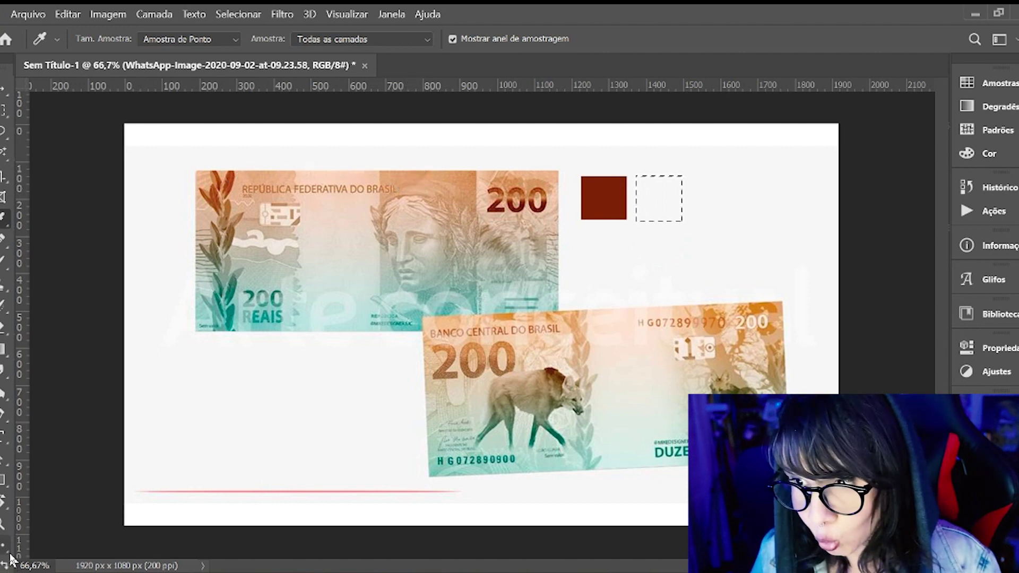
{"action": "key", "text": "alt+BackSpace"}
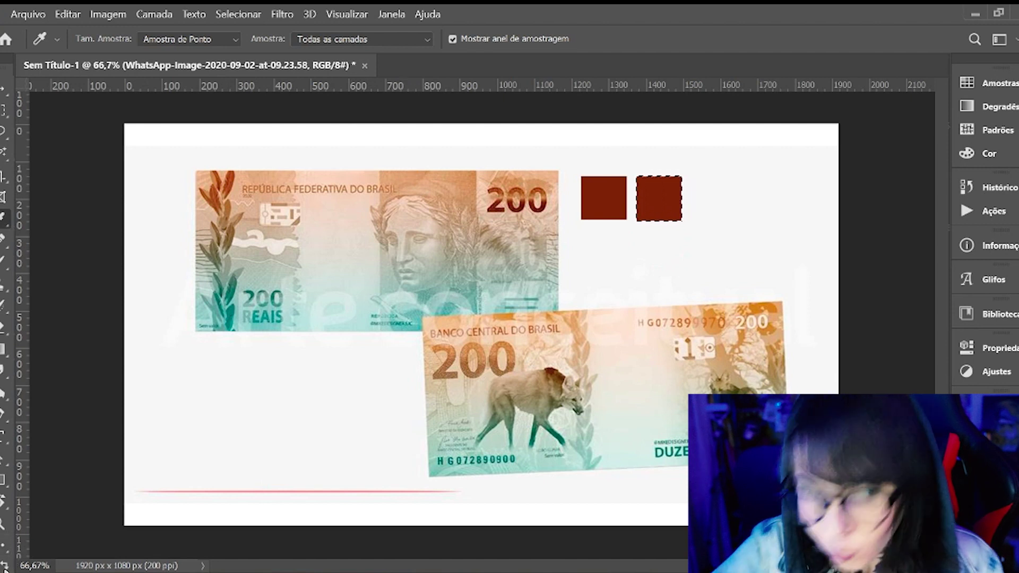
{"action": "key", "text": "ctrl+BackSpace"}
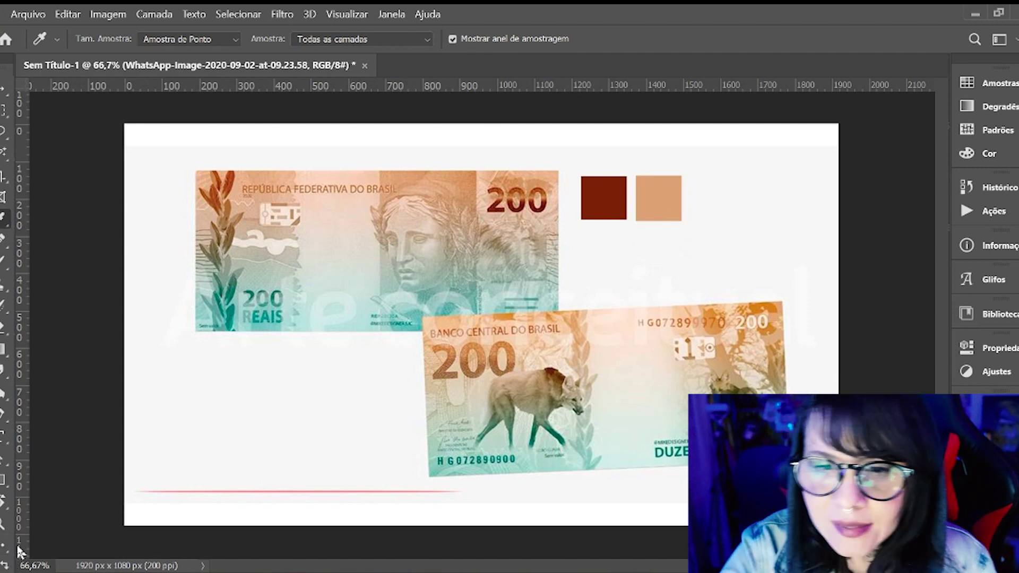
- Add a third square swatch beside the peach one, filled with a dark teal sampled from the upper note
{"action": "left_click", "coordinate": [234, 298]}
{"action": "left_click_drag", "start_coordinate": [234, 297], "coordinate": [256, 310]}
{"action": "key", "text": "alt+BackSpace"}
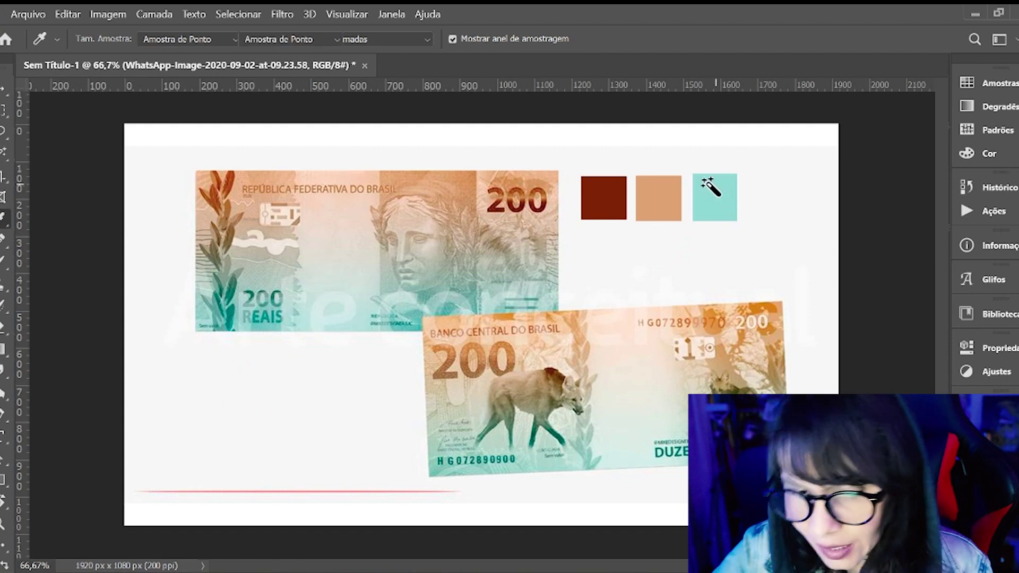
{"action": "key", "text": "w"}
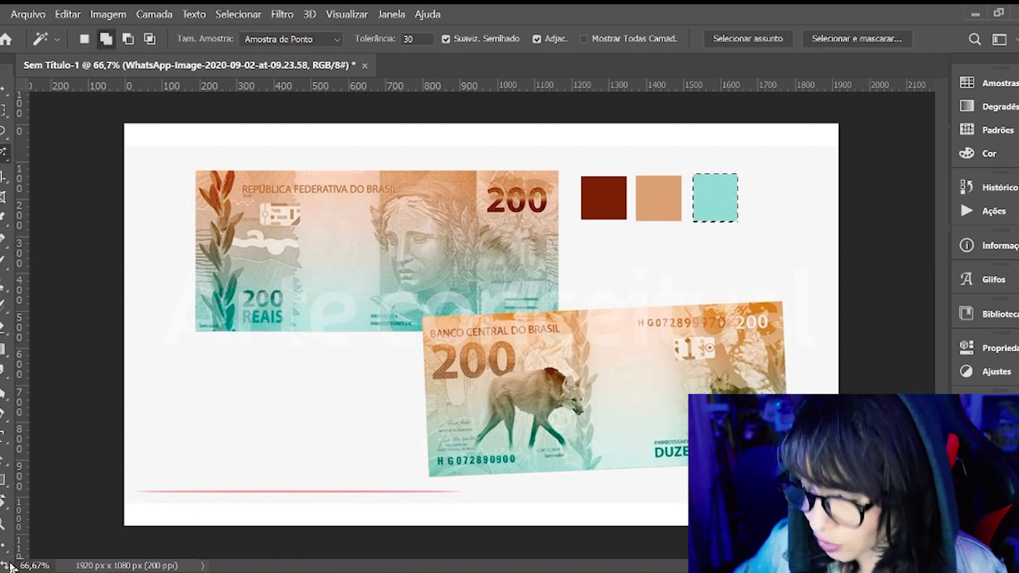
{"action": "key", "text": "ctrl+BackSpace"}
{"action": "key", "text": "ctrl+d"}
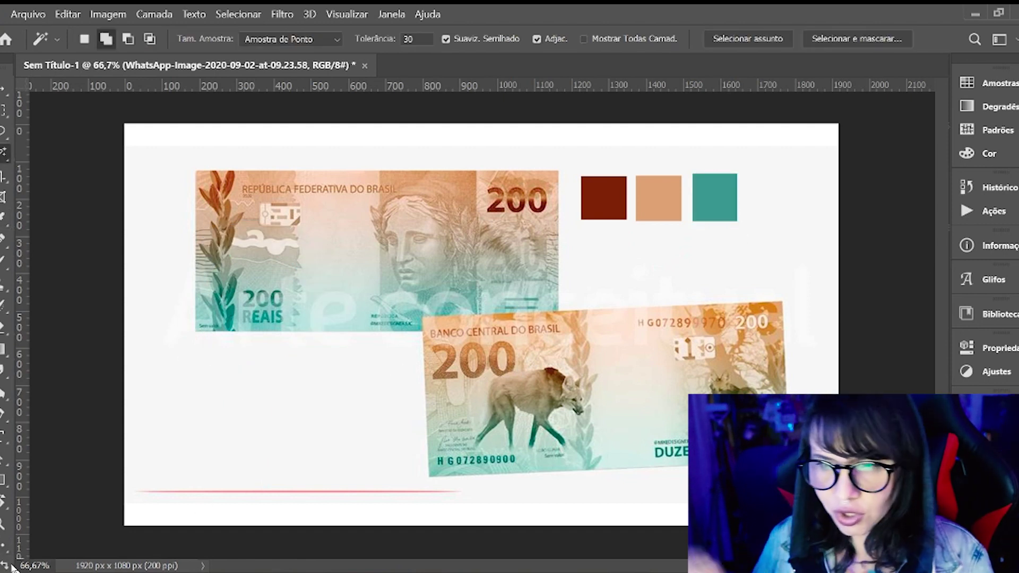
- Draw a tall upward arrow beside the leaf strip on the lower note, retracing it in black with a 5 px brush
{"action": "key", "text": "v"}
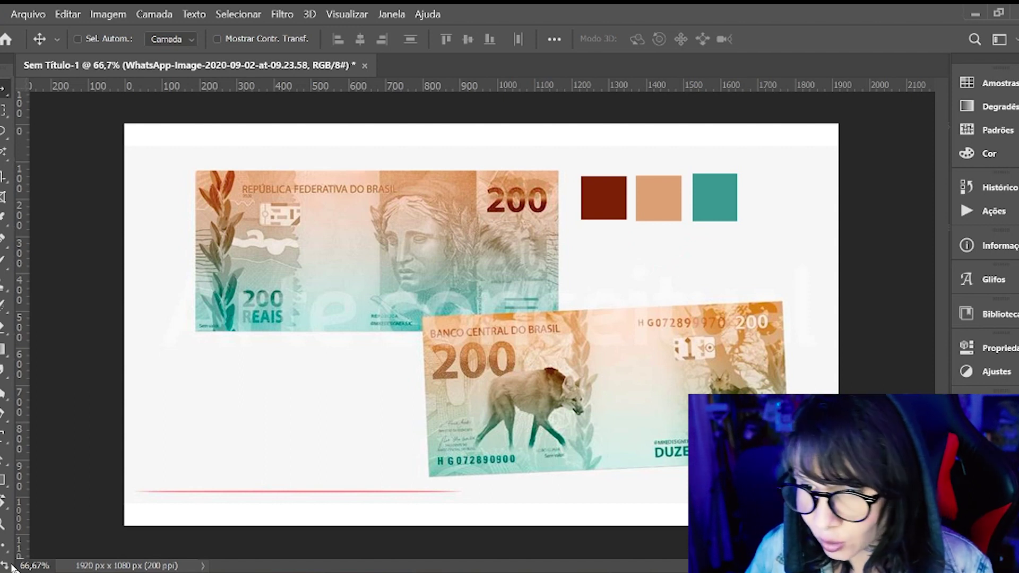
{"action": "key", "text": "ctrl+plus"}
{"action": "key", "text": "ctrl+plus"}
{"action": "mouse_move", "coordinate": [770, 417]}
{"action": "left_mouse_down"}
{"action": "mouse_move", "coordinate": [510, 189]}
{"action": "mouse_move", "coordinate": [511, 177]}
{"action": "left_mouse_up"}
{"action": "key", "text": "b"}
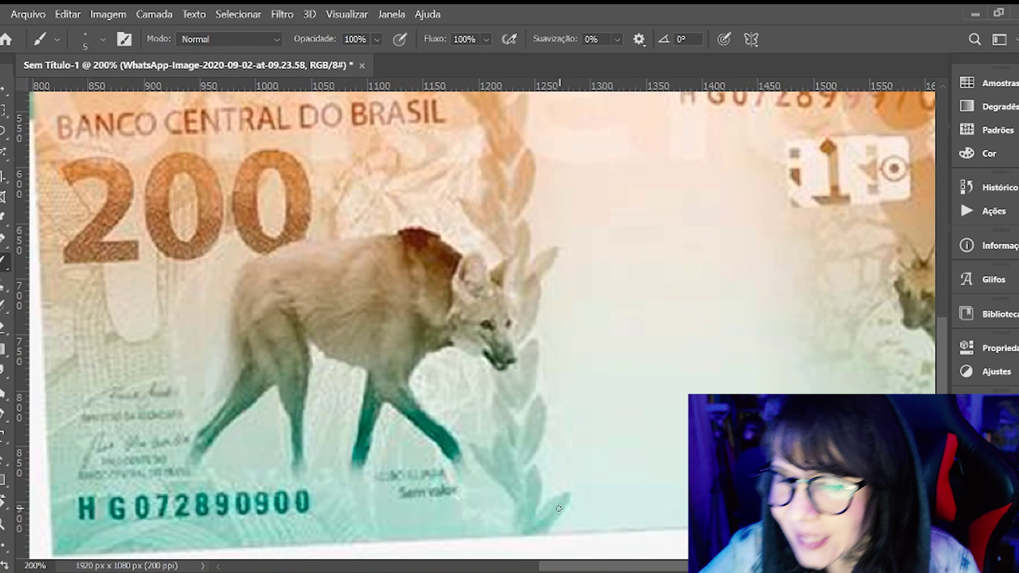
{"action": "mouse_move", "coordinate": [589, 524]}
{"action": "left_mouse_down"}
{"action": "mouse_move", "coordinate": [570, 189]}
{"action": "mouse_move", "coordinate": [559, 196]}
{"action": "mouse_move", "coordinate": [585, 200]}
{"action": "left_mouse_up"}
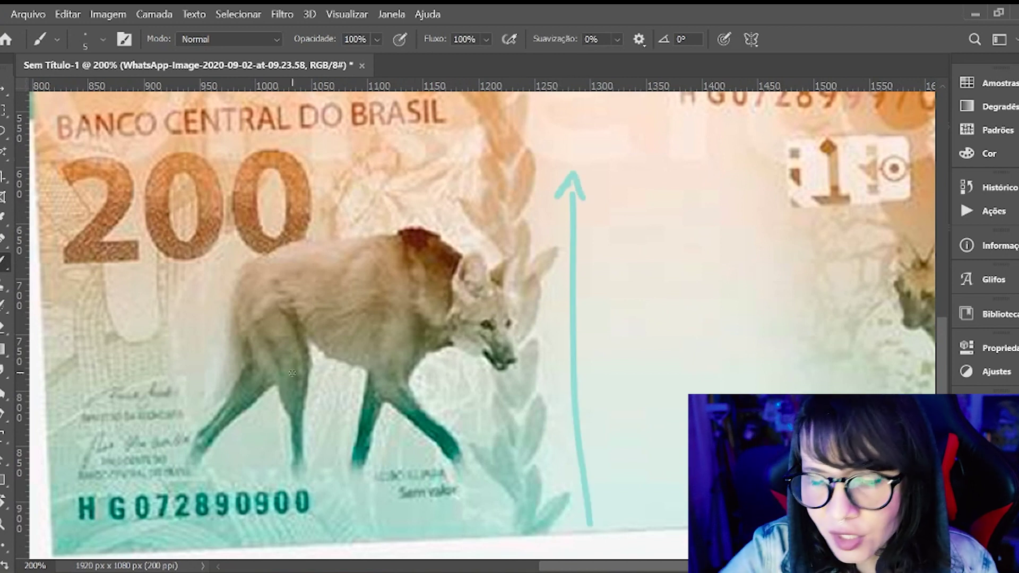
{"action": "key", "text": "d"}
{"action": "mouse_move", "coordinate": [589, 524]}
{"action": "left_mouse_down"}
{"action": "mouse_move", "coordinate": [572, 174]}
{"action": "mouse_move", "coordinate": [592, 186]}
{"action": "left_mouse_up"}
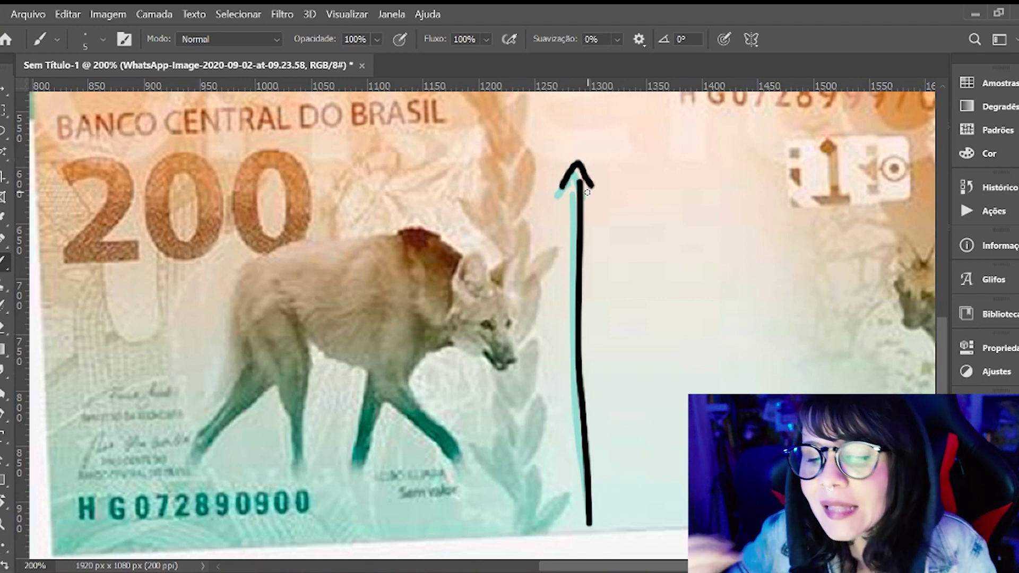
- Mark the large wolf with a height arrow, a small arrow at its mane and a circled front paw, and outline the second wolf
{"action": "left_click_drag", "start_coordinate": [180, 476], "coordinate": [203, 257]}
{"action": "left_click_drag", "start_coordinate": [188, 274], "coordinate": [212, 258]}
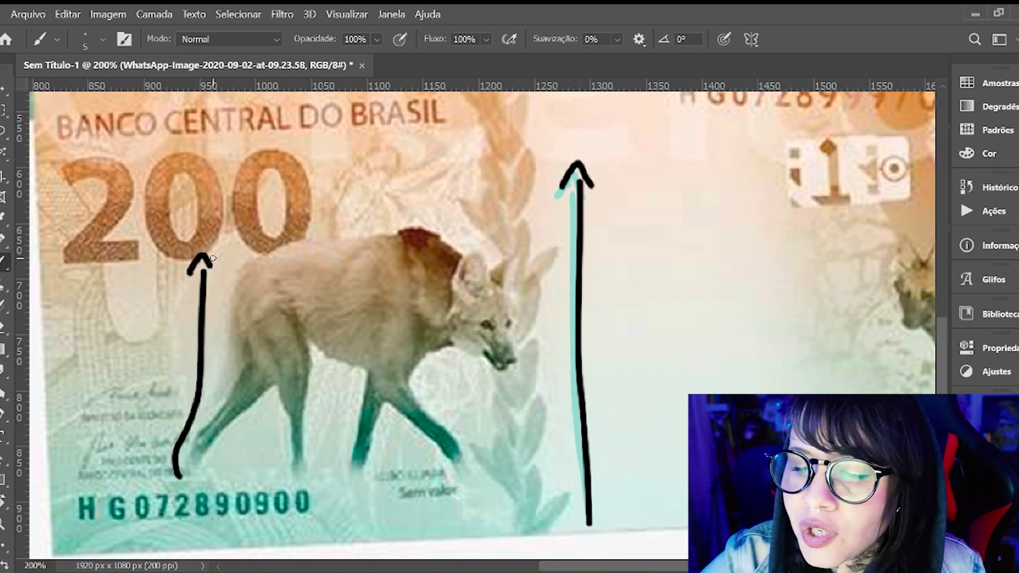
{"action": "left_click_drag", "start_coordinate": [434, 168], "coordinate": [434, 221]}
{"action": "left_click_drag", "start_coordinate": [422, 209], "coordinate": [442, 211]}
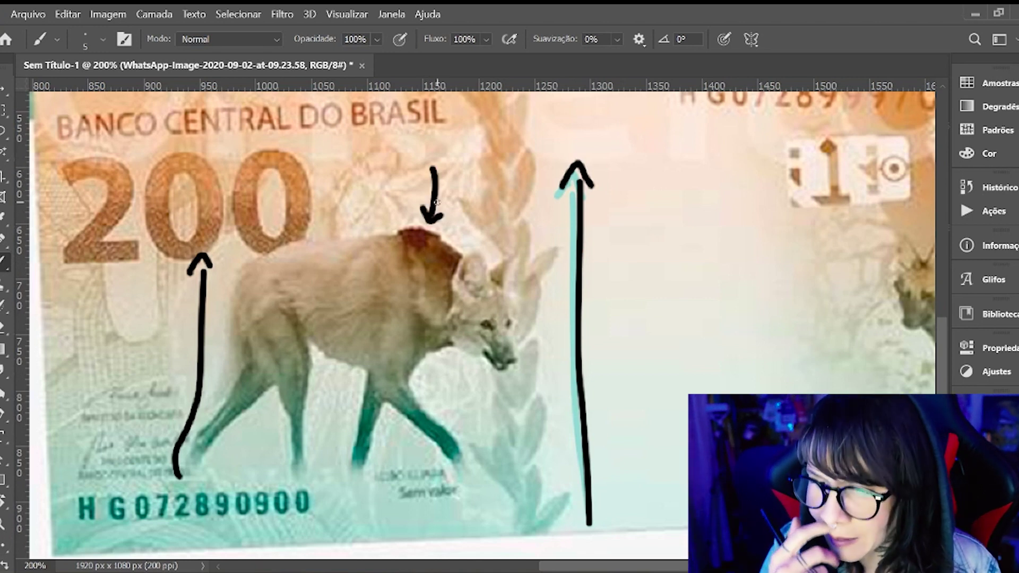
{"action": "left_click_drag", "start_coordinate": [417, 460], "coordinate": [435, 432]}
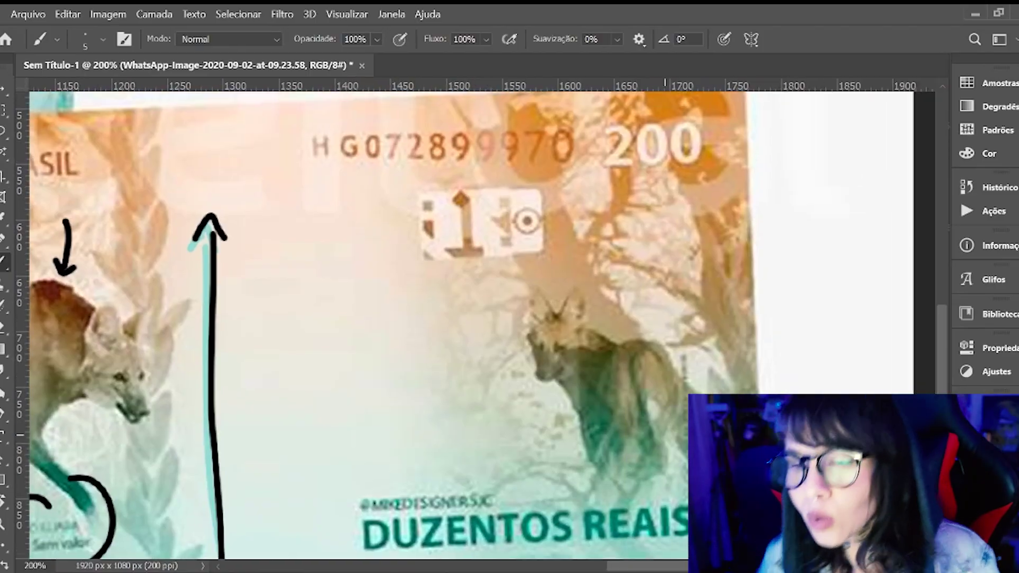
{"action": "mouse_move", "coordinate": [711, 365]}
{"action": "left_mouse_down"}
{"action": "mouse_move", "coordinate": [560, 268]}
{"action": "mouse_move", "coordinate": [500, 325]}
{"action": "mouse_move", "coordinate": [523, 441]}
{"action": "mouse_move", "coordinate": [629, 510]}
{"action": "mouse_move", "coordinate": [710, 360]}
{"action": "mouse_move", "coordinate": [686, 329]}
{"action": "left_mouse_up"}
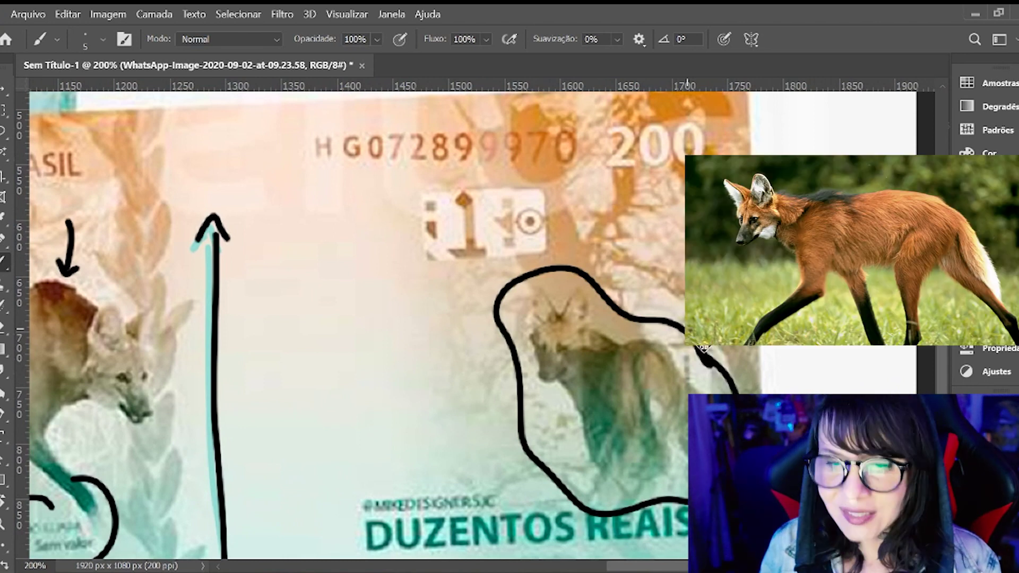
- Bracket the small 200 REAIS on the upper note with one capped line above it and one beside it
{"action": "key", "text": "ctrl+minus"}
{"action": "left_click_drag", "start_coordinate": [249, 280], "coordinate": [667, 371]}
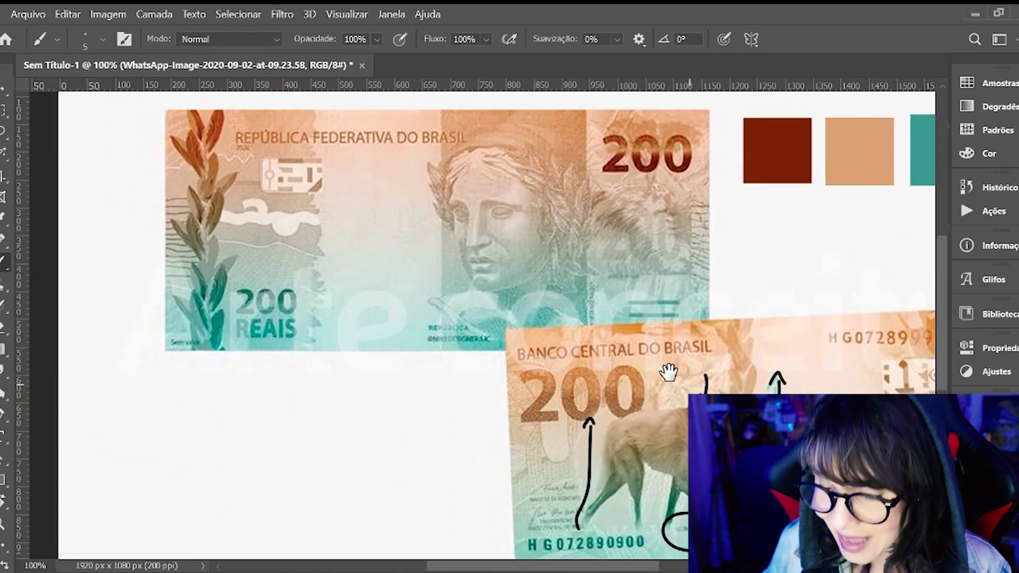
{"action": "key", "text": "ctrl+plus"}
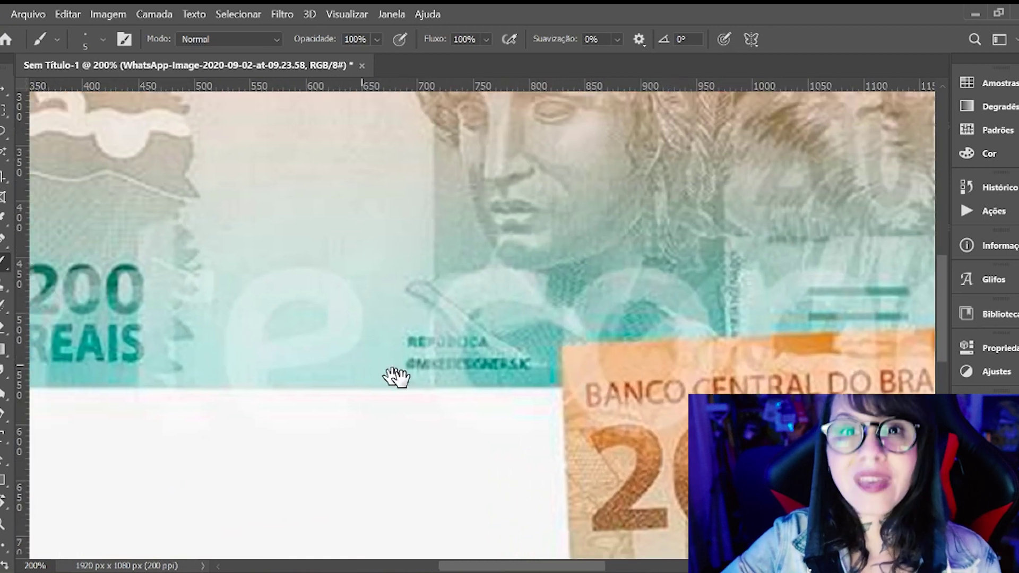
{"action": "left_click_drag", "start_coordinate": [395, 377], "coordinate": [550, 375]}
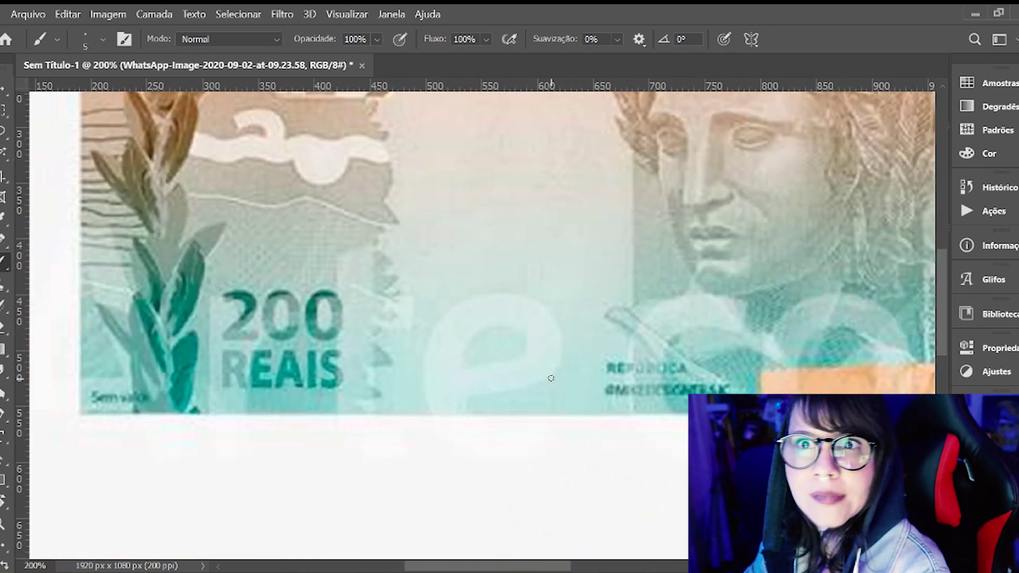
{"action": "left_click_drag", "start_coordinate": [219, 283], "coordinate": [218, 270]}
{"action": "left_click_drag", "start_coordinate": [218, 273], "coordinate": [352, 270]}
{"action": "left_click_drag", "start_coordinate": [351, 259], "coordinate": [346, 390]}
- Bracket the large 200 on the upper note and draw a curved arrow from it to the area above 200 REAIS
{"action": "left_click_drag", "start_coordinate": [743, 214], "coordinate": [463, 450]}
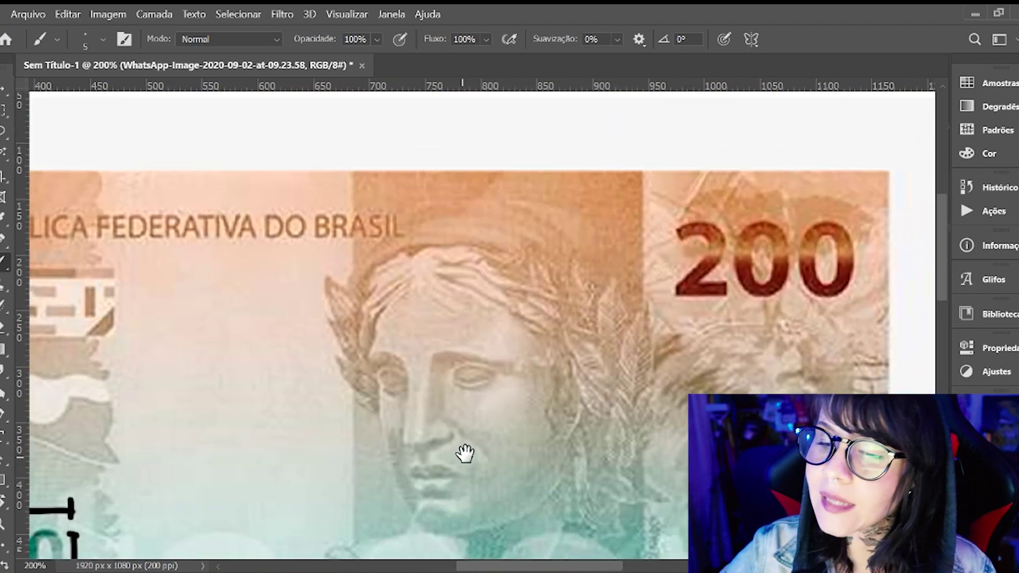
{"action": "left_click_drag", "start_coordinate": [653, 334], "coordinate": [638, 240]}
{"action": "mouse_move", "coordinate": [575, 208]}
{"action": "left_mouse_down"}
{"action": "mouse_move", "coordinate": [568, 300]}
{"action": "mouse_move", "coordinate": [578, 303]}
{"action": "left_mouse_up"}
{"action": "mouse_move", "coordinate": [778, 205]}
{"action": "left_mouse_down"}
{"action": "mouse_move", "coordinate": [793, 209]}
{"action": "mouse_move", "coordinate": [784, 317]}
{"action": "left_mouse_up"}
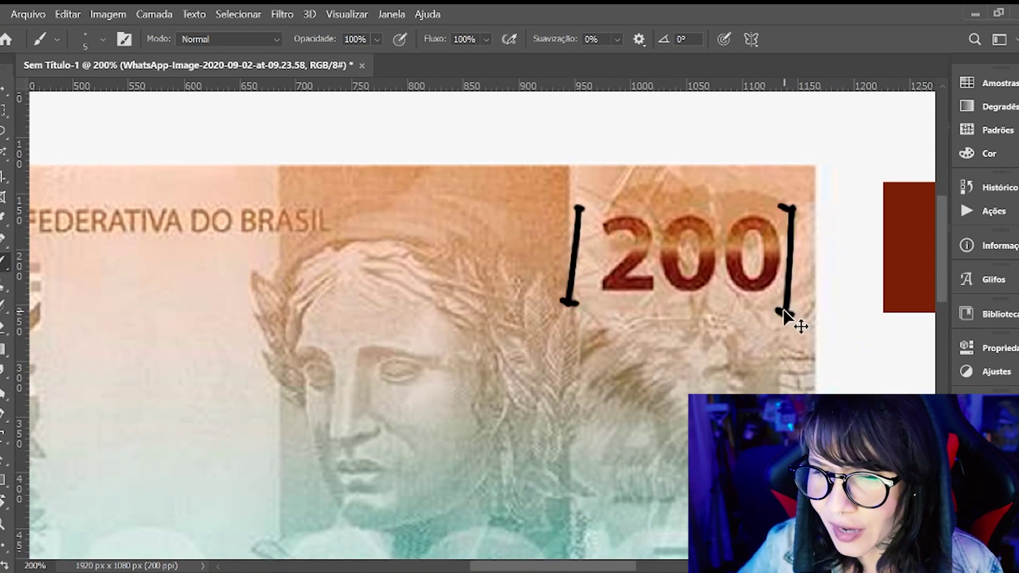
{"action": "key", "text": "ctrl+minus"}
{"action": "mouse_move", "coordinate": [573, 320]}
{"action": "left_mouse_down"}
{"action": "mouse_move", "coordinate": [527, 420]}
{"action": "mouse_move", "coordinate": [308, 398]}
{"action": "mouse_move", "coordinate": [225, 383]}
{"action": "left_mouse_up"}
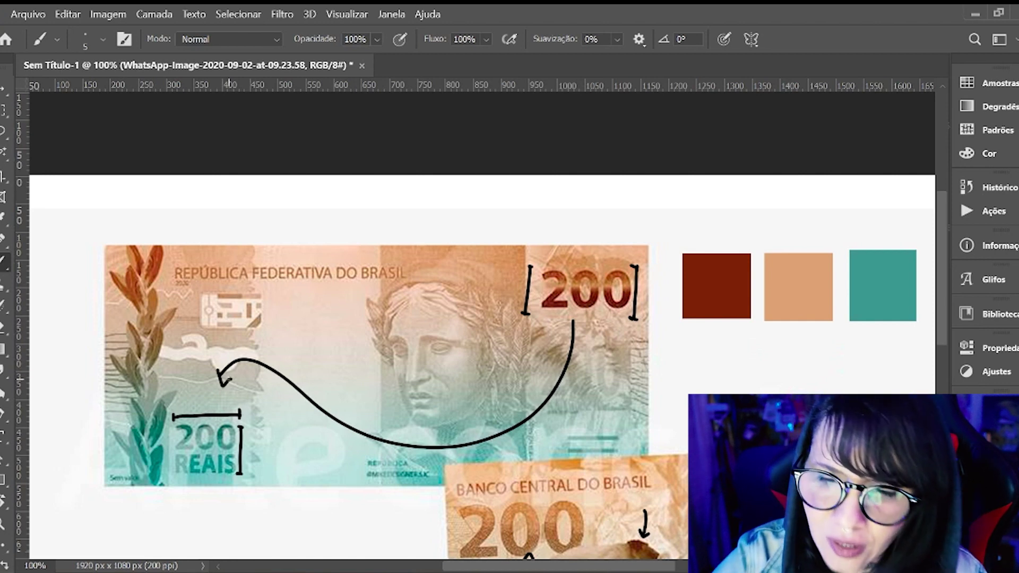
- Draw two vertical lines through the upper note's empty band and circle the leaf strip, with an arrow leading off the note
{"action": "left_click_drag", "start_coordinate": [316, 256], "coordinate": [313, 465]}
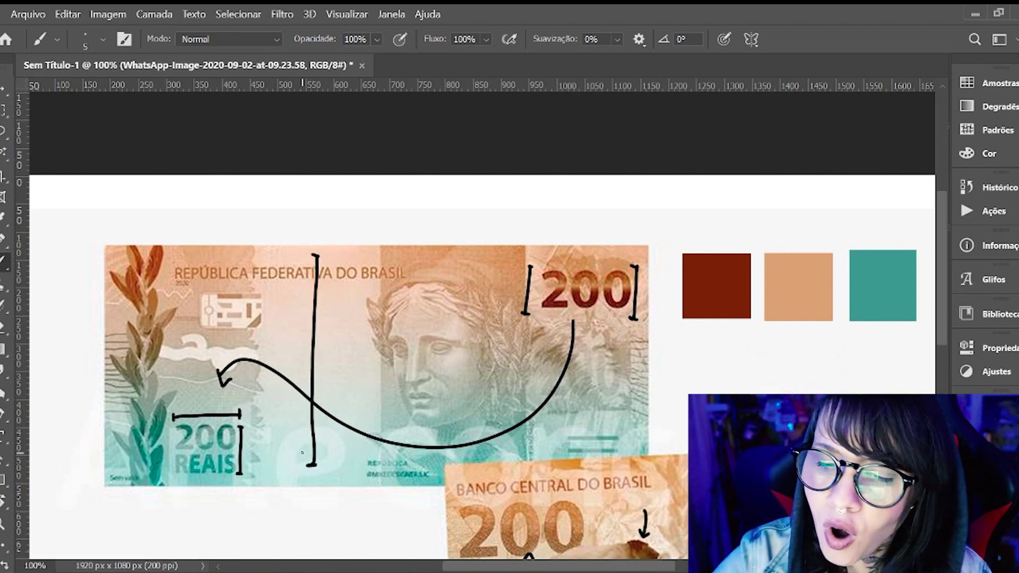
{"action": "left_click_drag", "start_coordinate": [355, 255], "coordinate": [346, 470]}
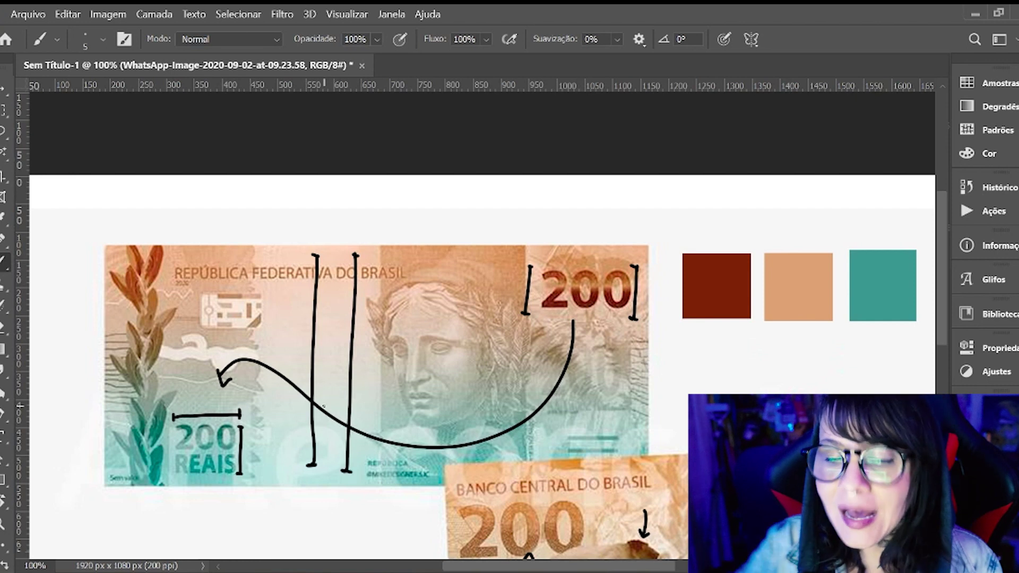
{"action": "mouse_move", "coordinate": [114, 236]}
{"action": "left_mouse_down"}
{"action": "mouse_move", "coordinate": [87, 456]}
{"action": "mouse_move", "coordinate": [154, 236]}
{"action": "mouse_move", "coordinate": [115, 237]}
{"action": "mouse_move", "coordinate": [38, 83]}
{"action": "left_mouse_up"}
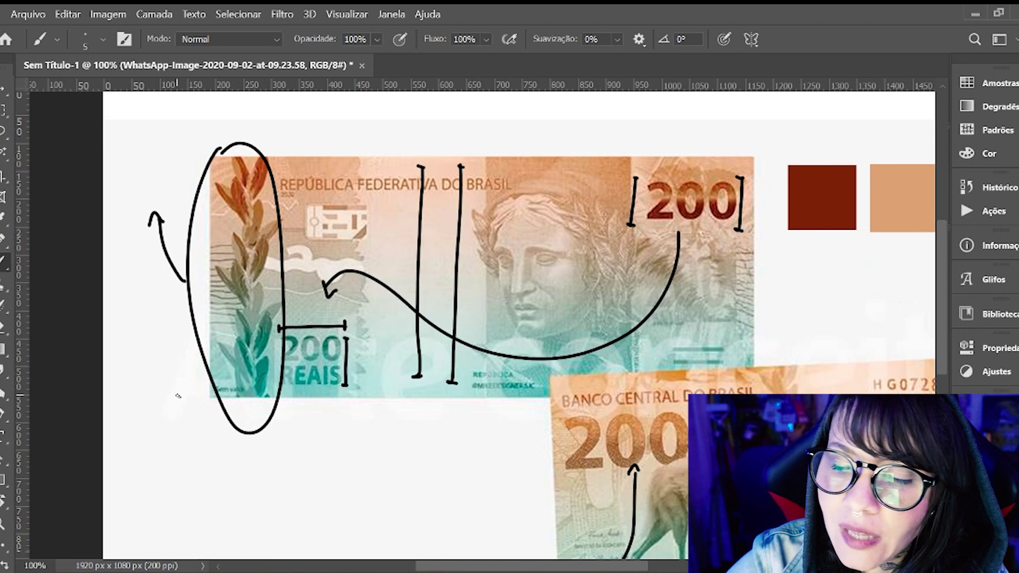
{"action": "left_click_drag", "start_coordinate": [179, 396], "coordinate": [203, 144]}
- Draw a vertical divider across the middle of the lower note and trace the tree branches above the second wolf
{"action": "left_click_drag", "start_coordinate": [767, 400], "coordinate": [371, 255]}
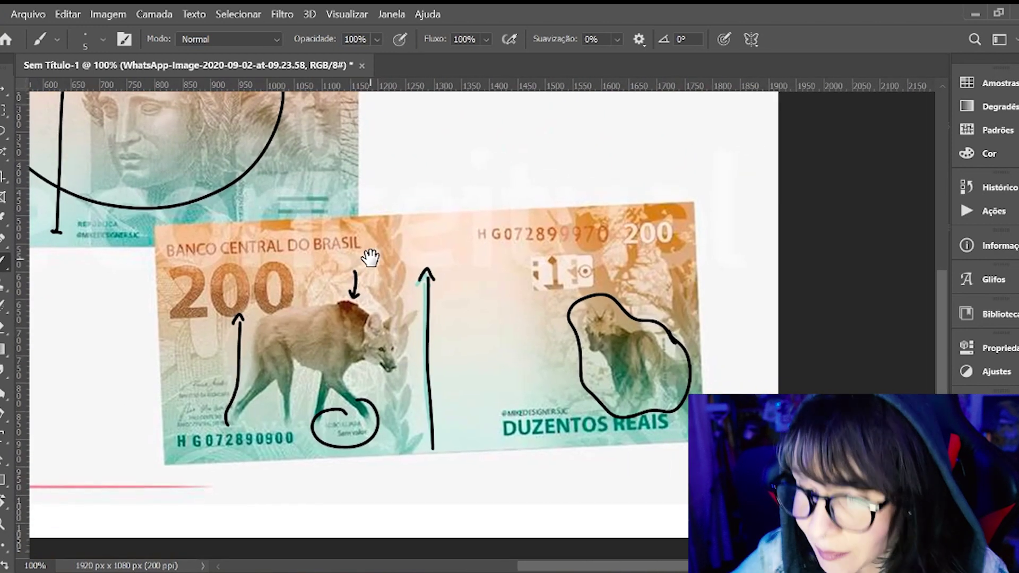
{"action": "mouse_move", "coordinate": [431, 449]}
{"action": "left_mouse_down"}
{"action": "mouse_move", "coordinate": [411, 219]}
{"action": "mouse_move", "coordinate": [428, 440]}
{"action": "mouse_move", "coordinate": [424, 460]}
{"action": "left_mouse_up"}
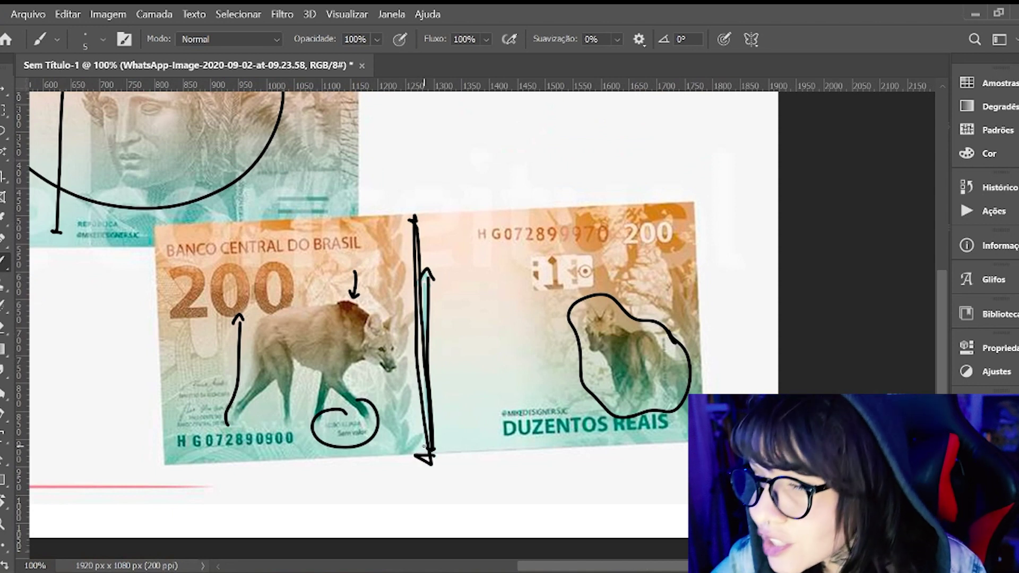
{"action": "mouse_move", "coordinate": [707, 377]}
{"action": "left_mouse_down"}
{"action": "mouse_move", "coordinate": [673, 320]}
{"action": "mouse_move", "coordinate": [638, 195]}
{"action": "left_mouse_up"}
{"action": "left_click_drag", "start_coordinate": [637, 310], "coordinate": [581, 209]}
{"action": "mouse_move", "coordinate": [623, 286]}
{"action": "left_mouse_down"}
{"action": "mouse_move", "coordinate": [639, 204]}
{"action": "mouse_move", "coordinate": [609, 287]}
{"action": "left_mouse_up"}
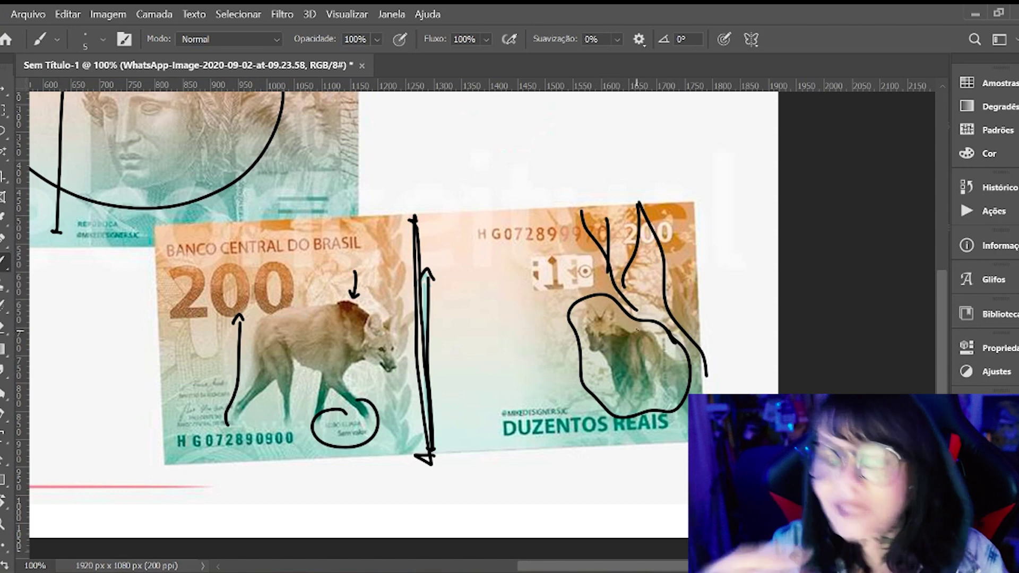